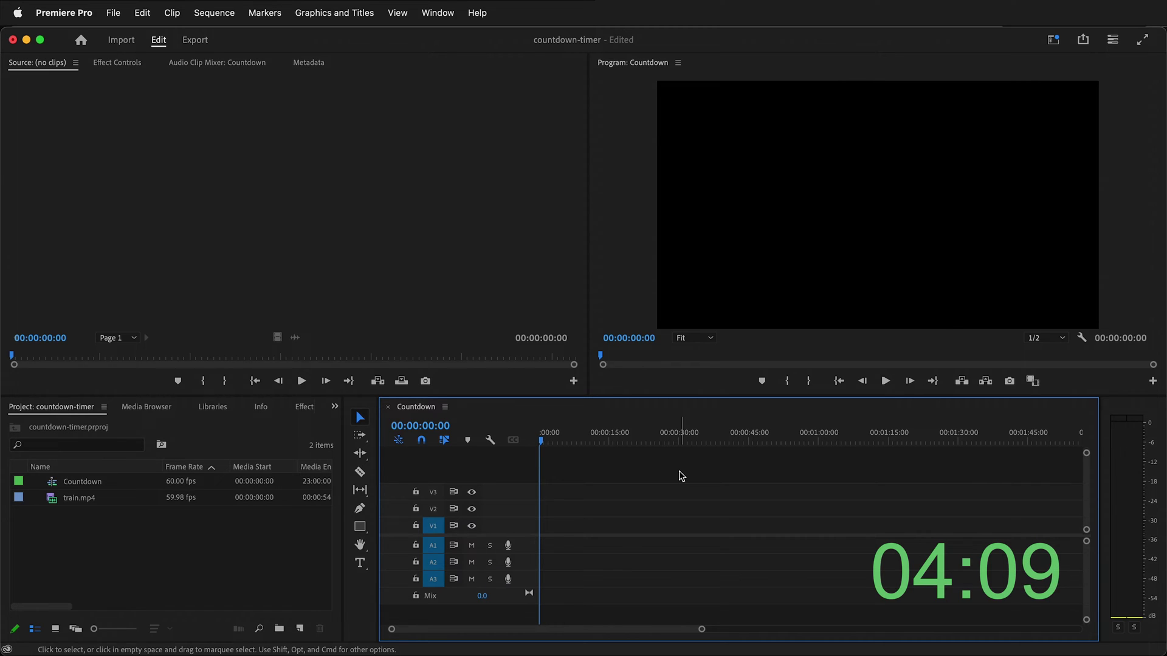
Create a 3840×2160 Transparent Video item with a 60.00 fps timebase in the project
click(84, 487)
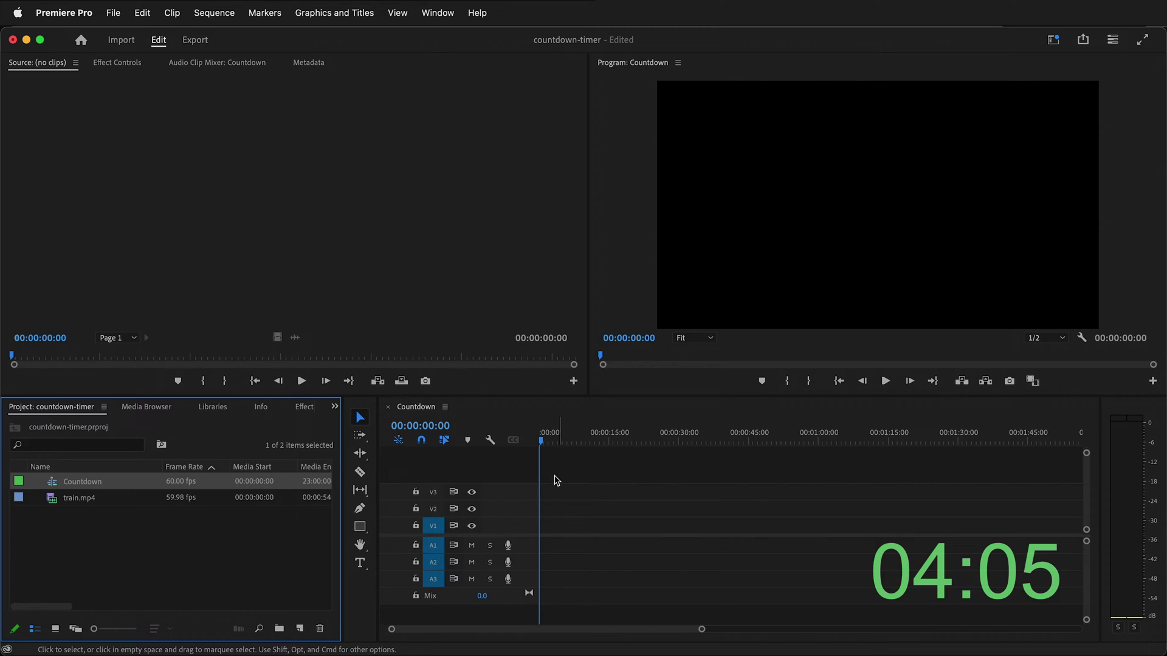
click(247, 568)
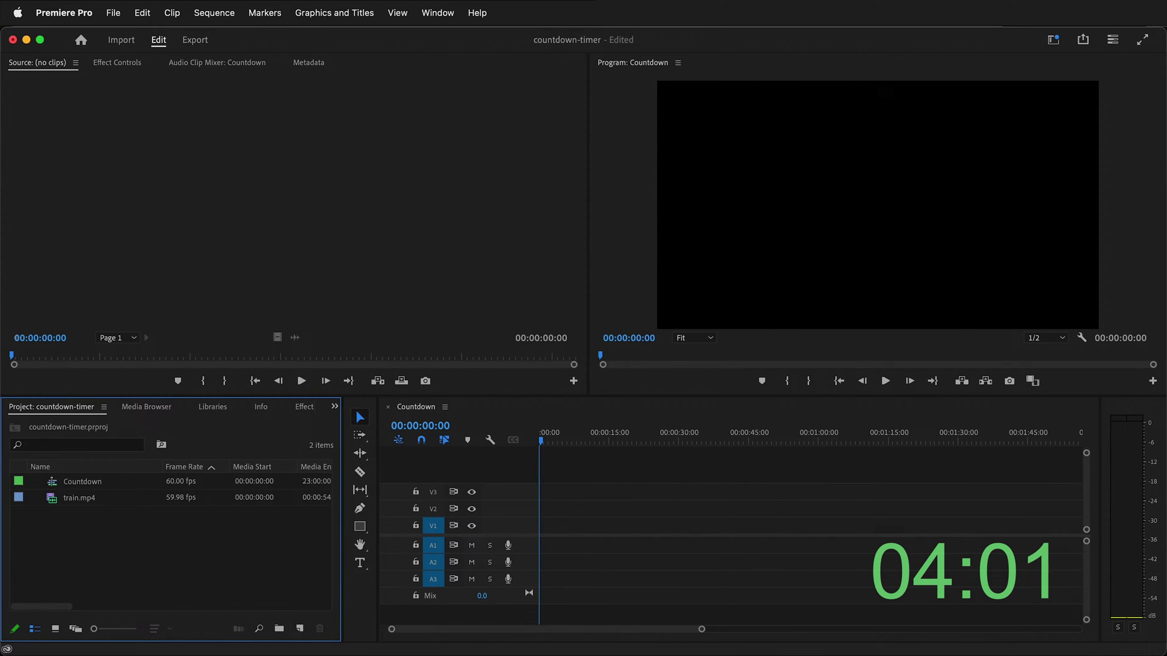
right_click(194, 533)
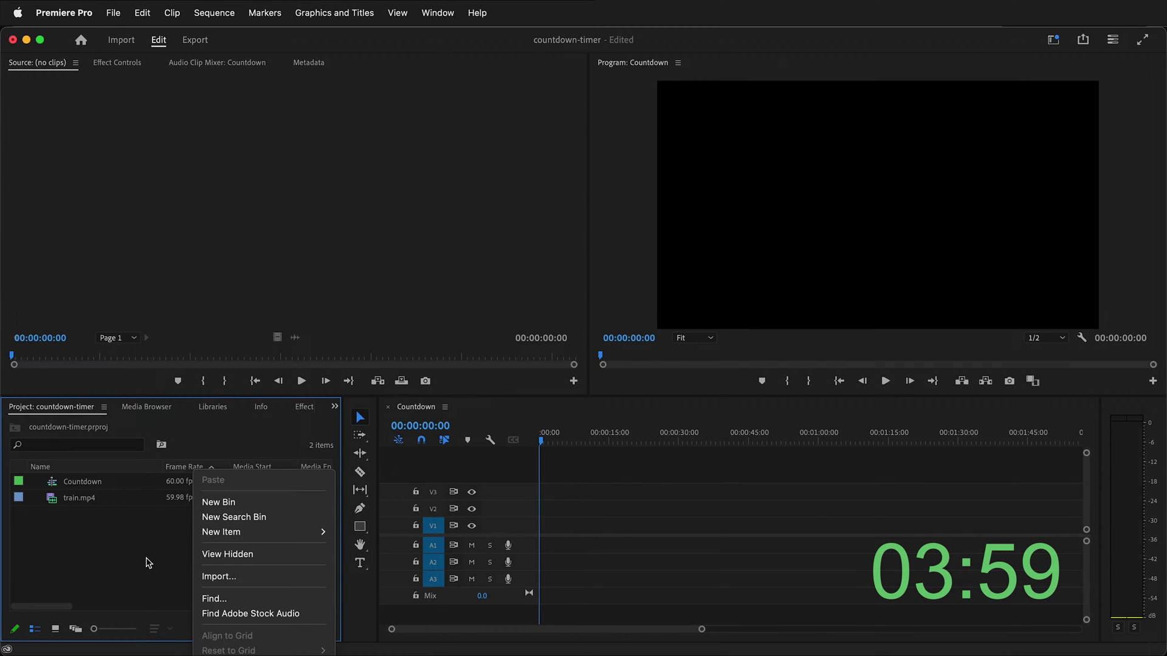
mouse_move(267, 531)
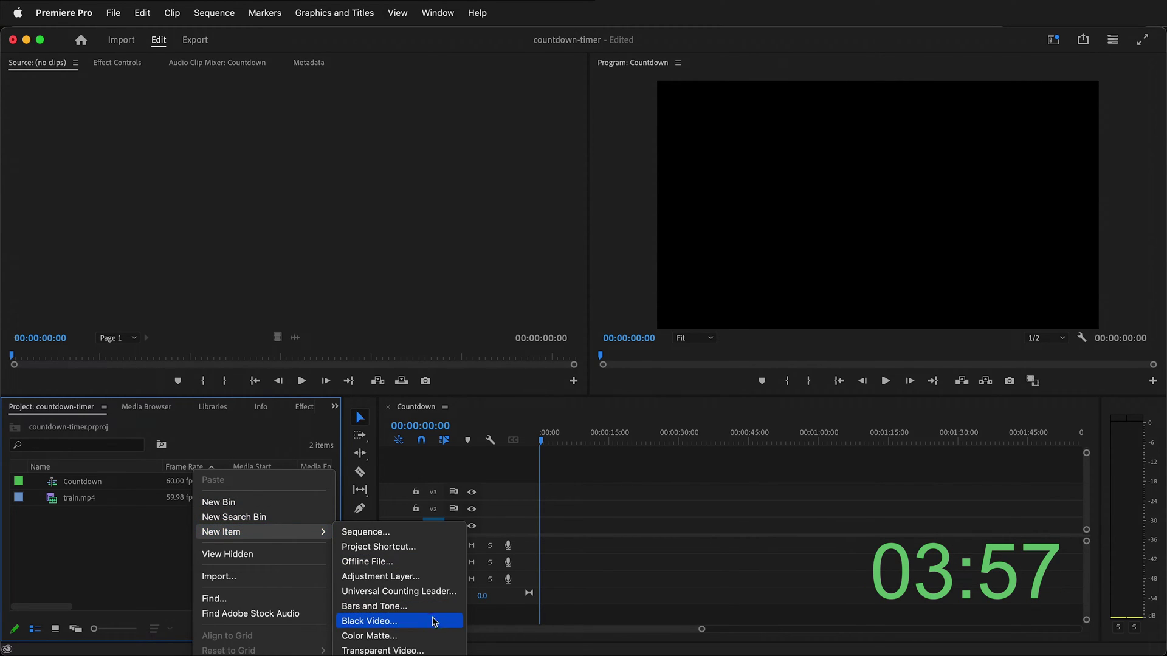
click(432, 650)
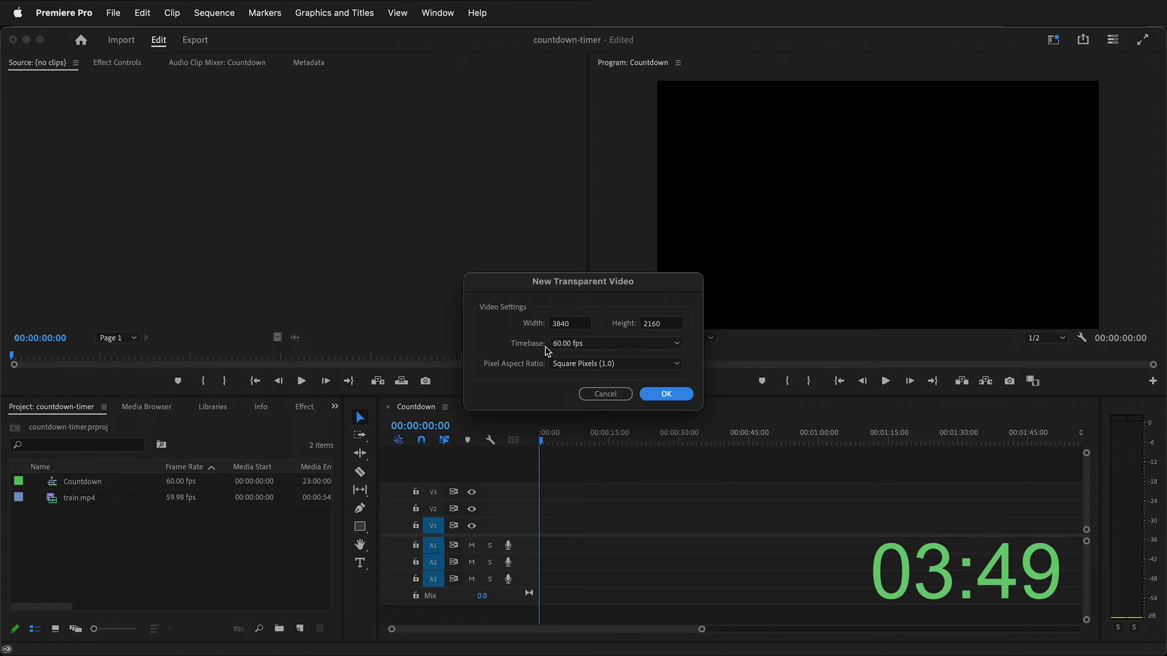
click(685, 348)
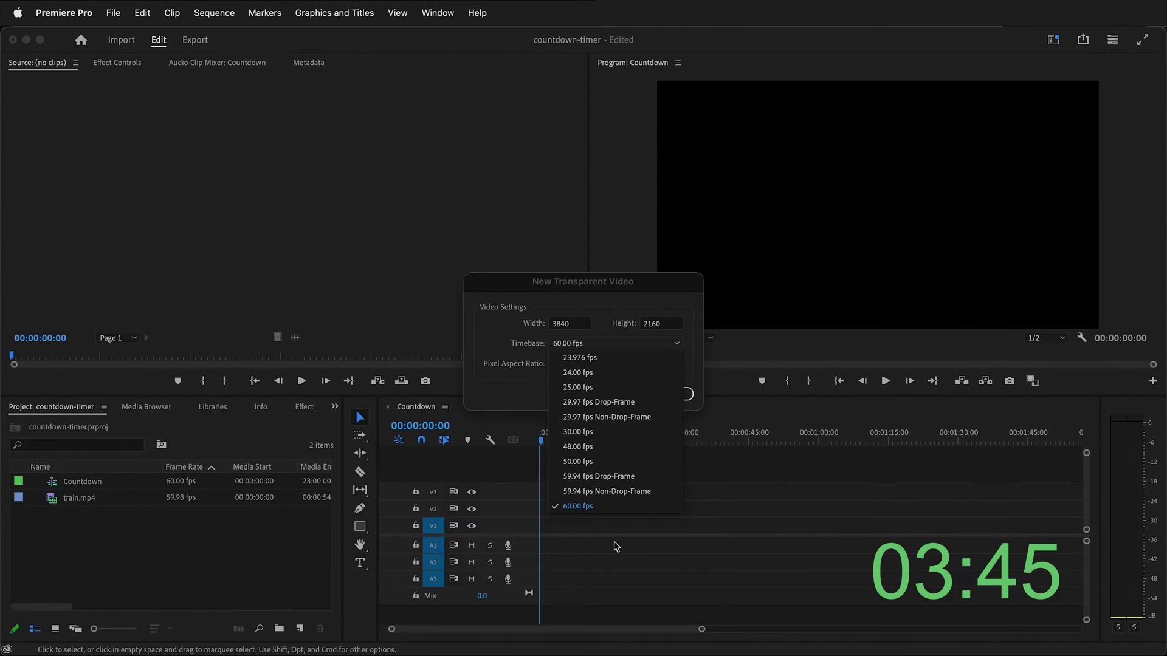
click(612, 506)
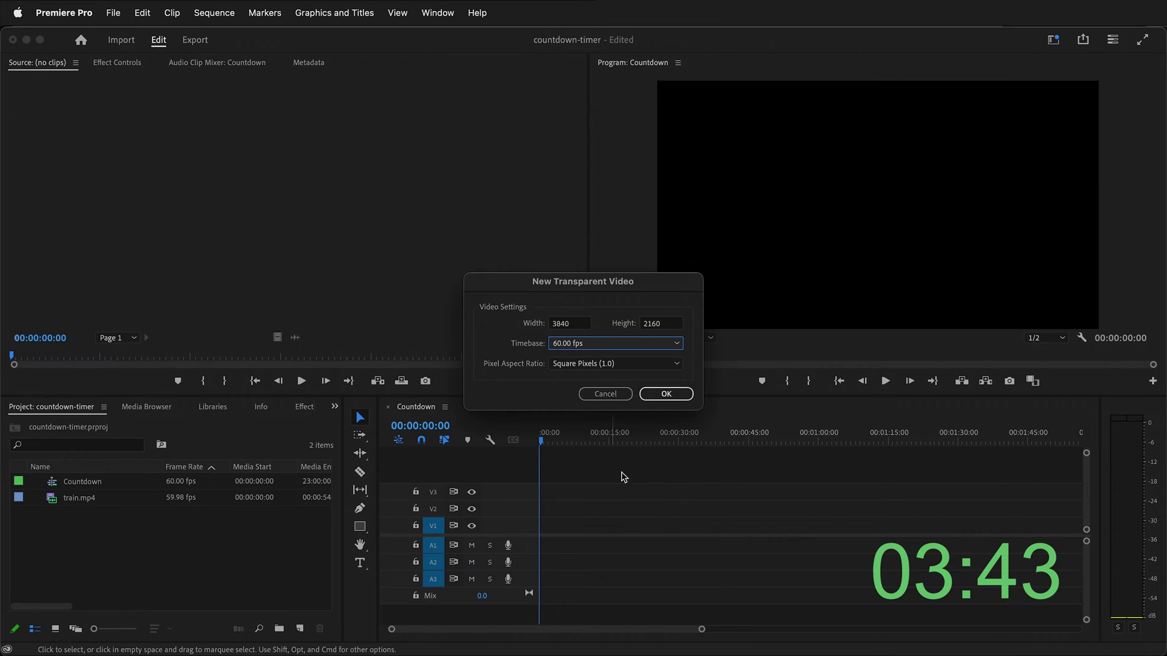
click(674, 394)
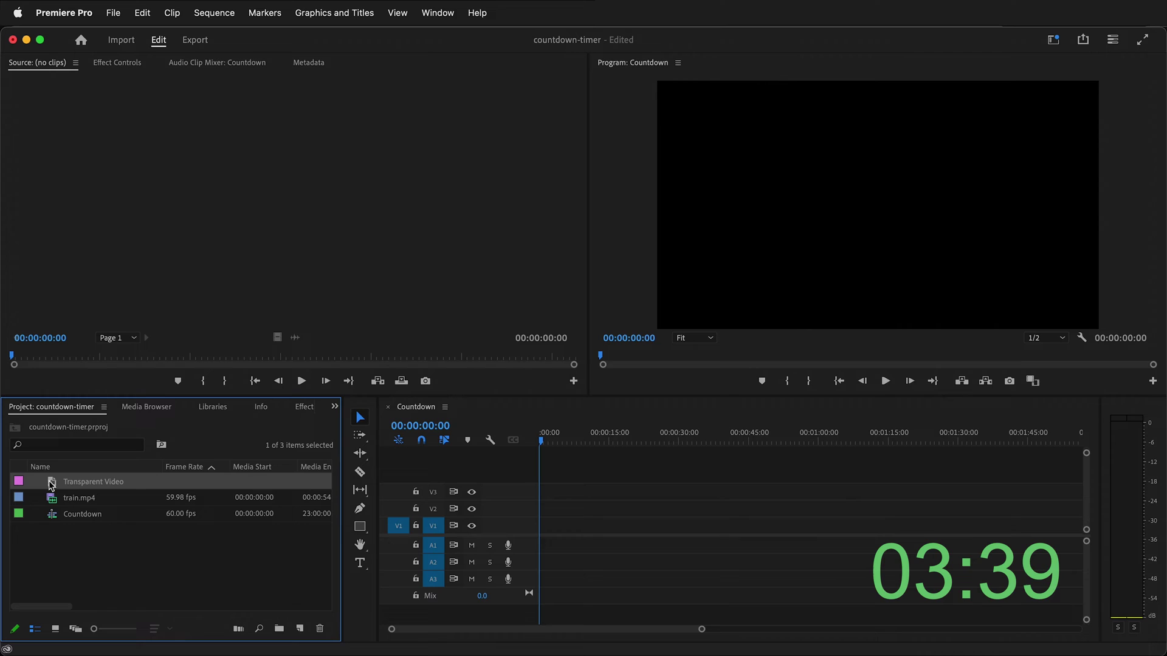
Place the Transparent Video at the start of V1 and extend it to end at 00:00:30:00
drag(51, 484, 545, 526)
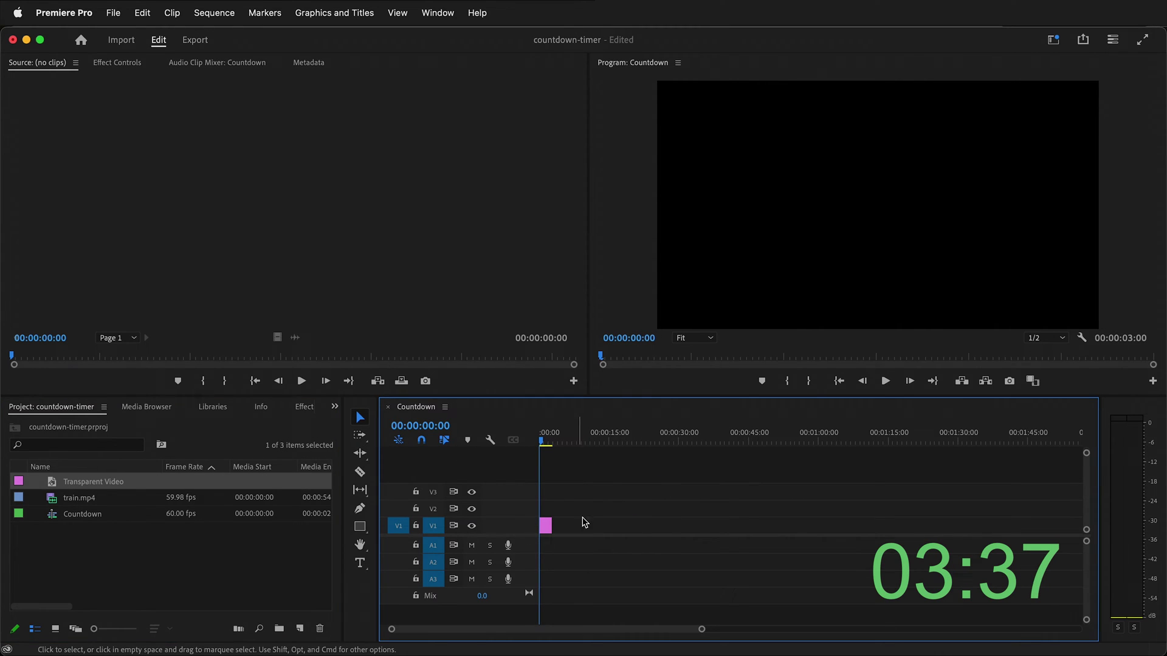
click(429, 427)
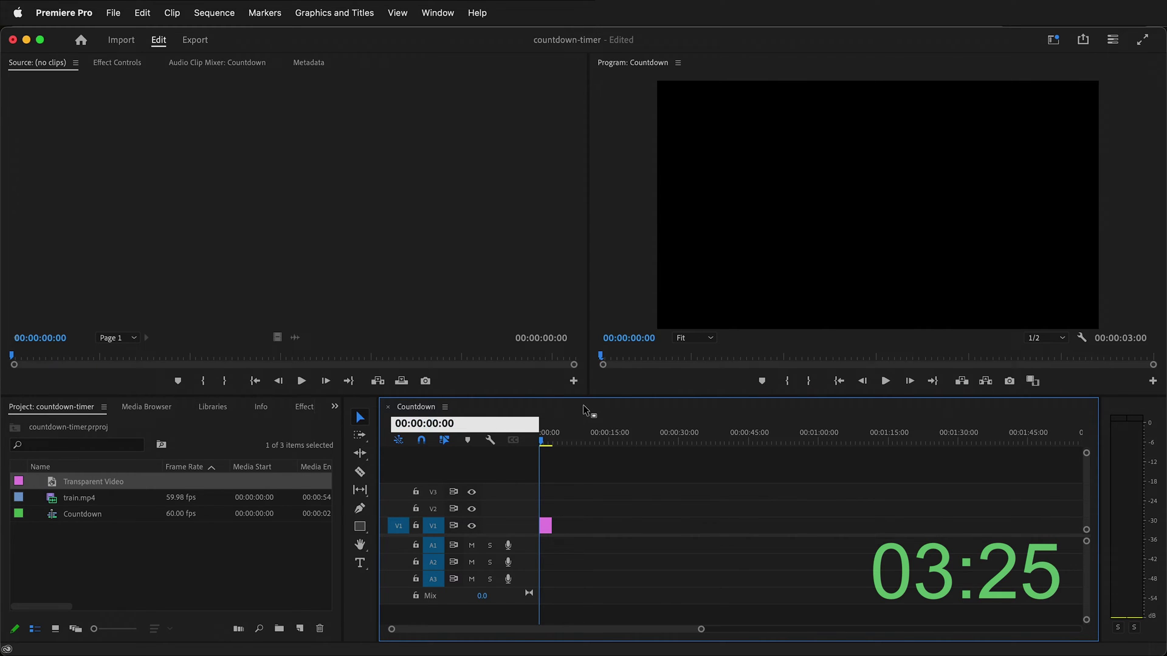
text(3)
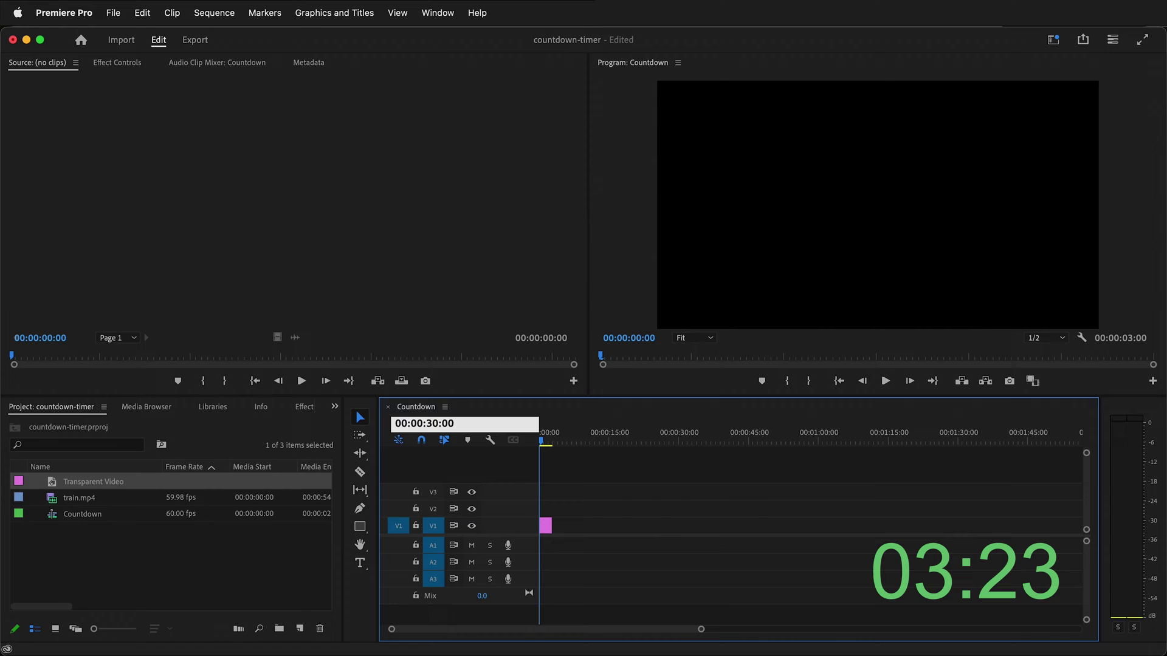
key(Return)
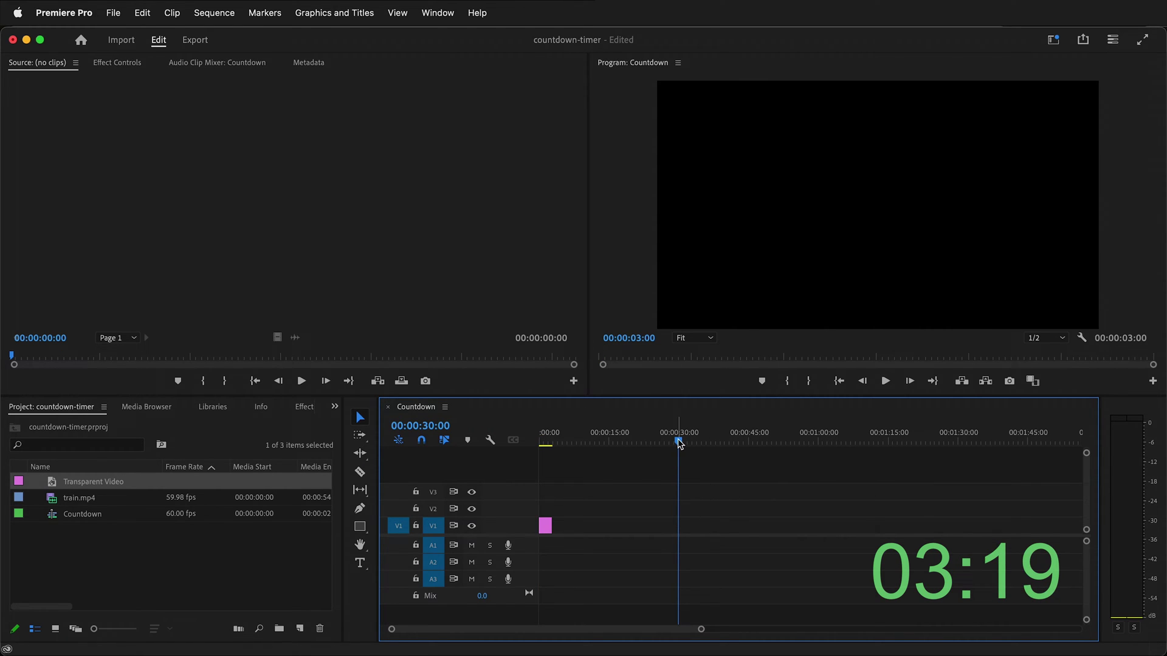
drag(549, 523, 676, 525)
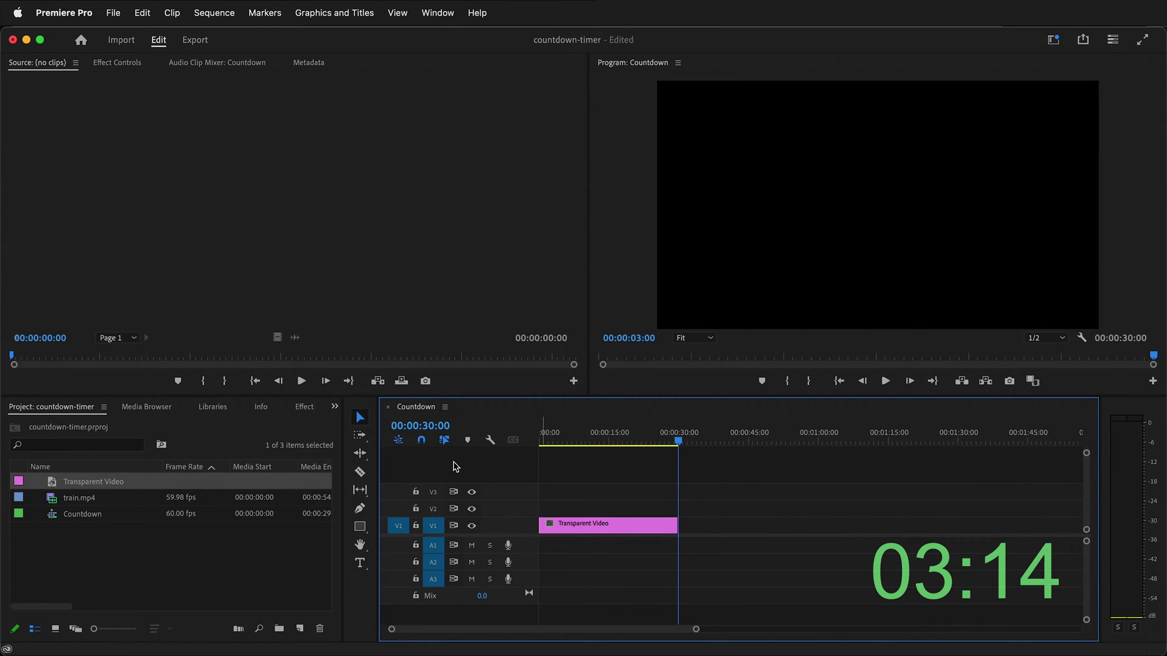
click(422, 441)
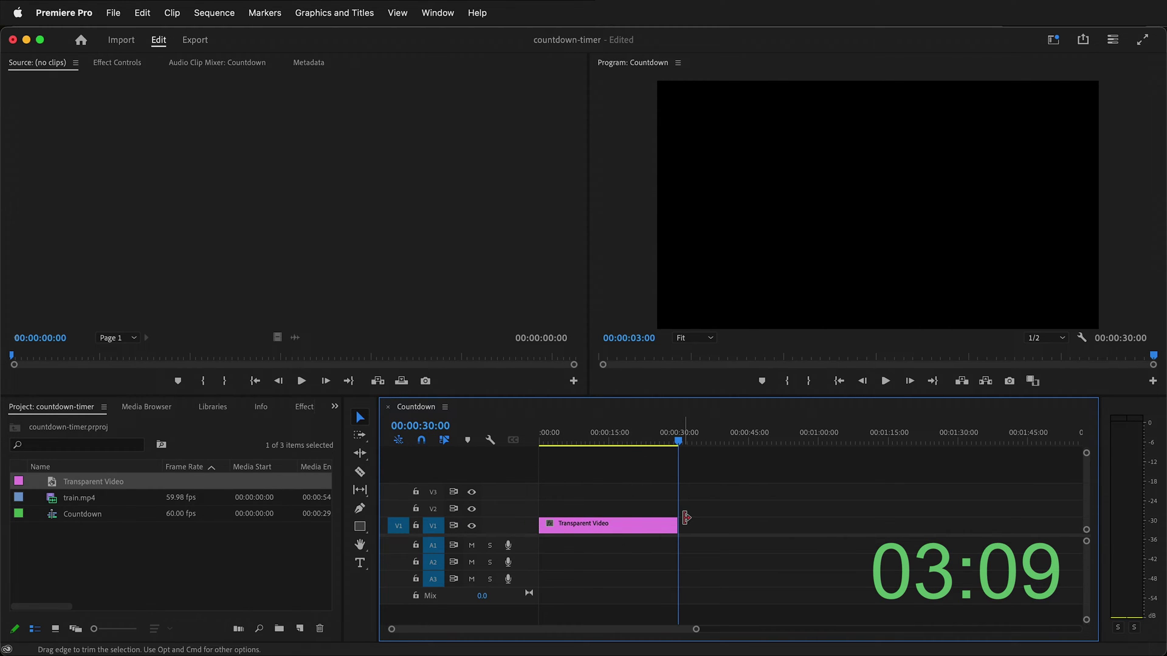
Search the Effects panel for 'timec' and apply Timecode to the Transparent Video clip
click(302, 412)
click(68, 424)
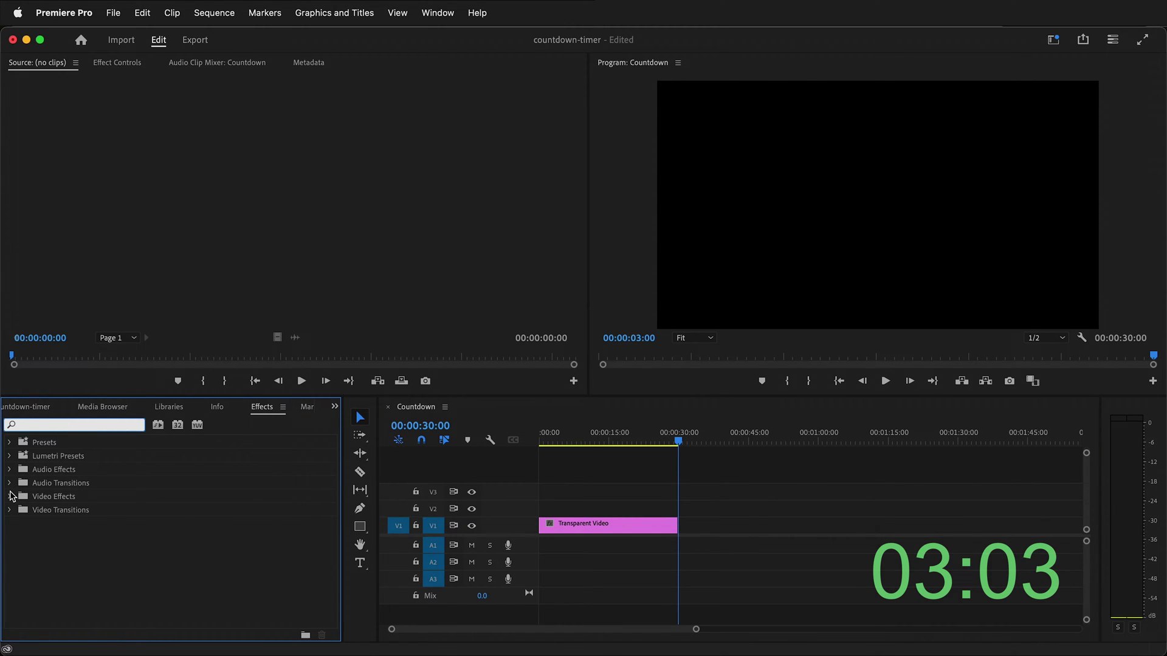
text(timecode)
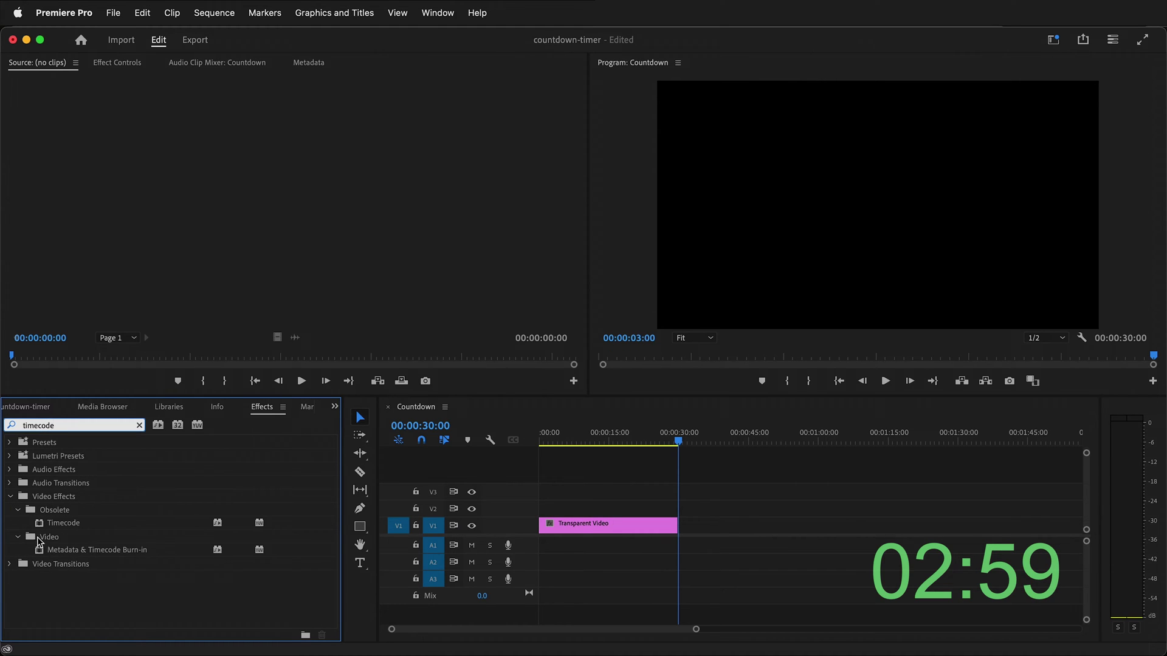
click(56, 525)
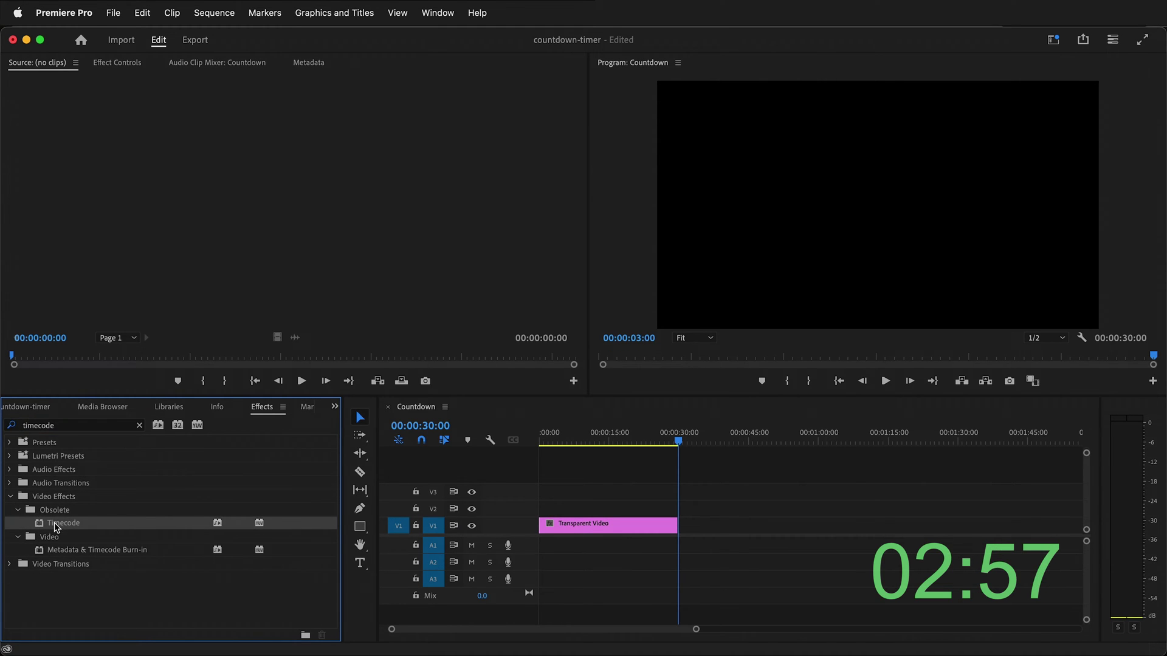
drag(56, 525, 605, 528)
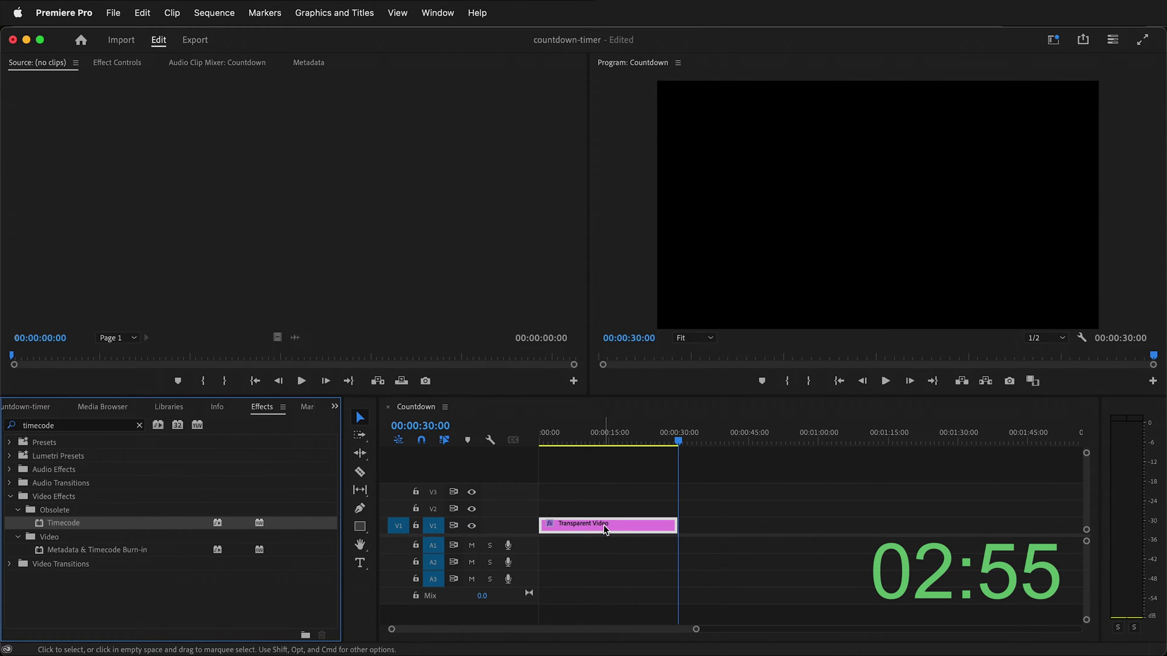
click(604, 528)
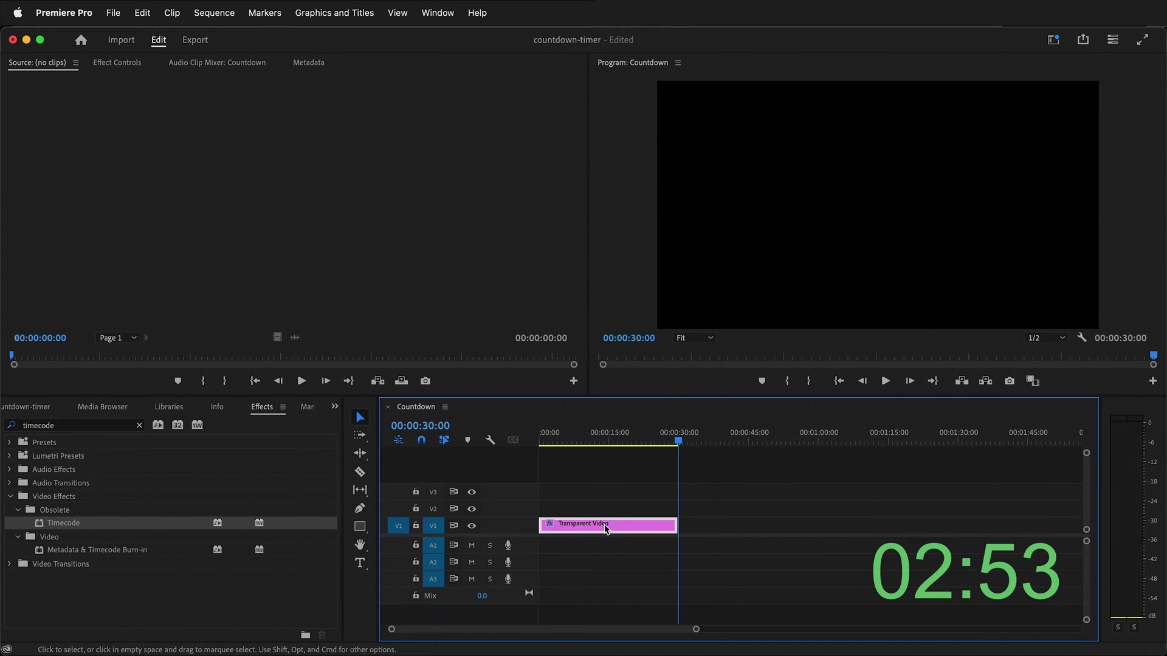
Turn off the Timecode Field Symbol and set Timecode Source to Generate, scrubbing to verify the count
click(116, 62)
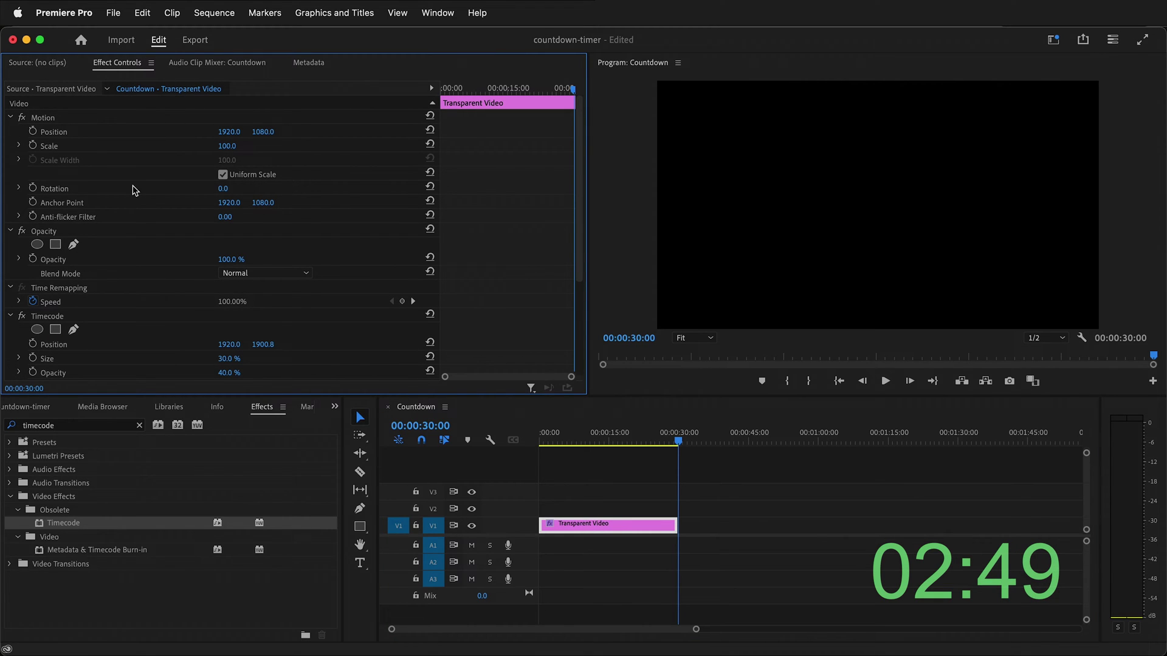
scroll(160, 319, down, 5)
click(638, 442)
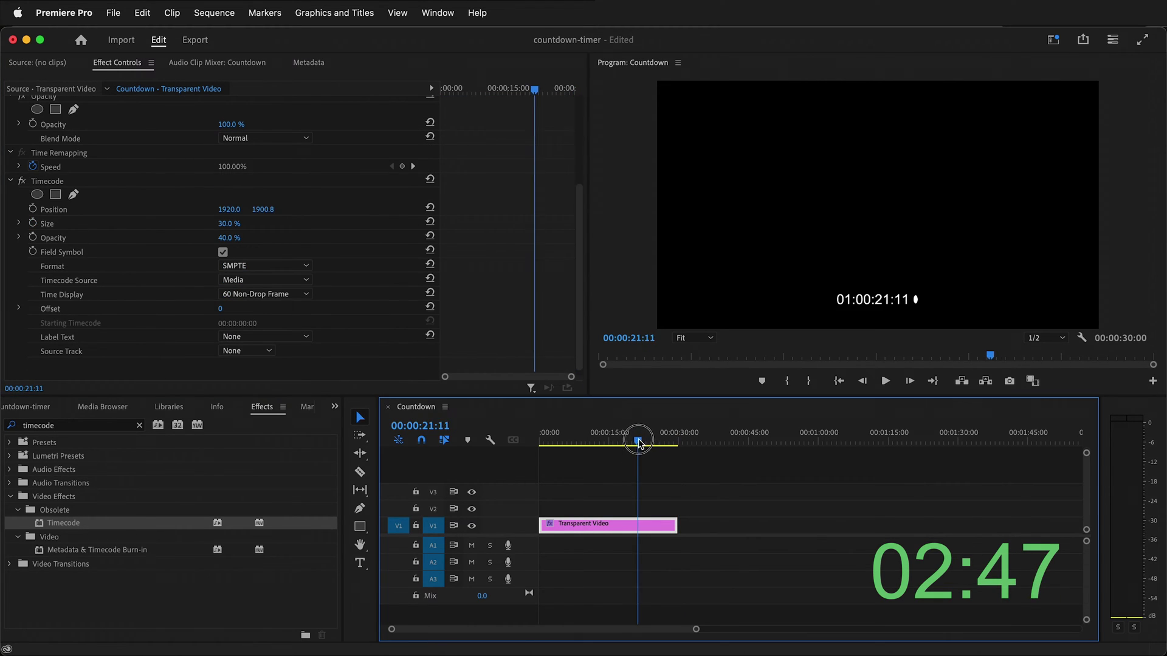
drag(638, 442, 619, 442)
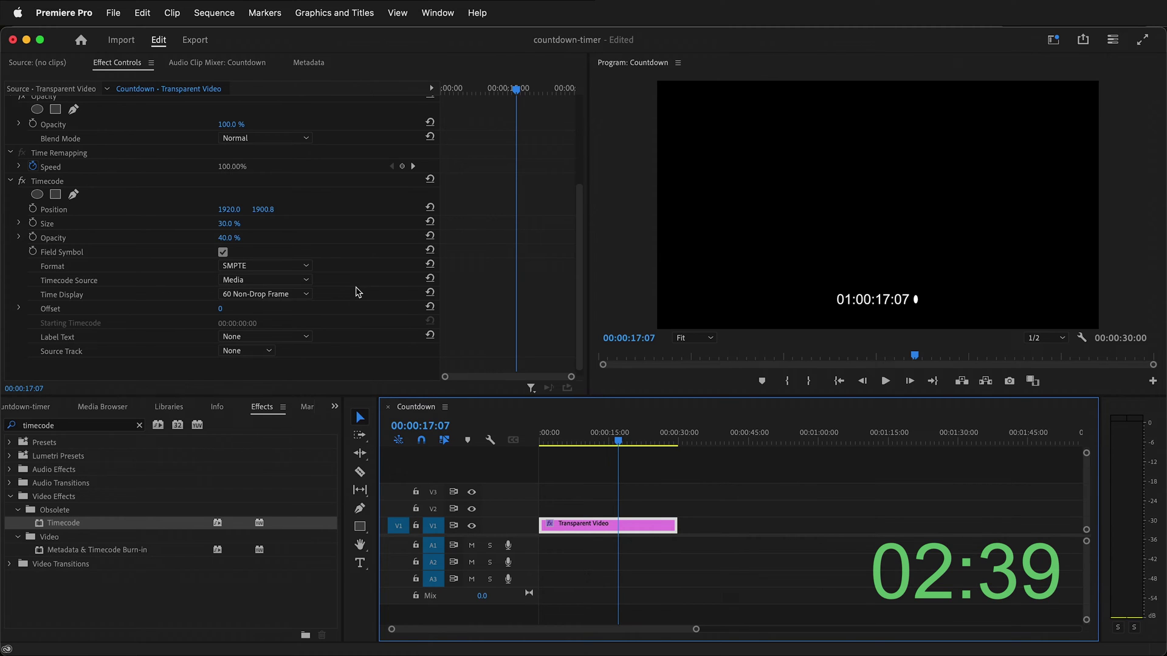
scroll(344, 316, down, 1)
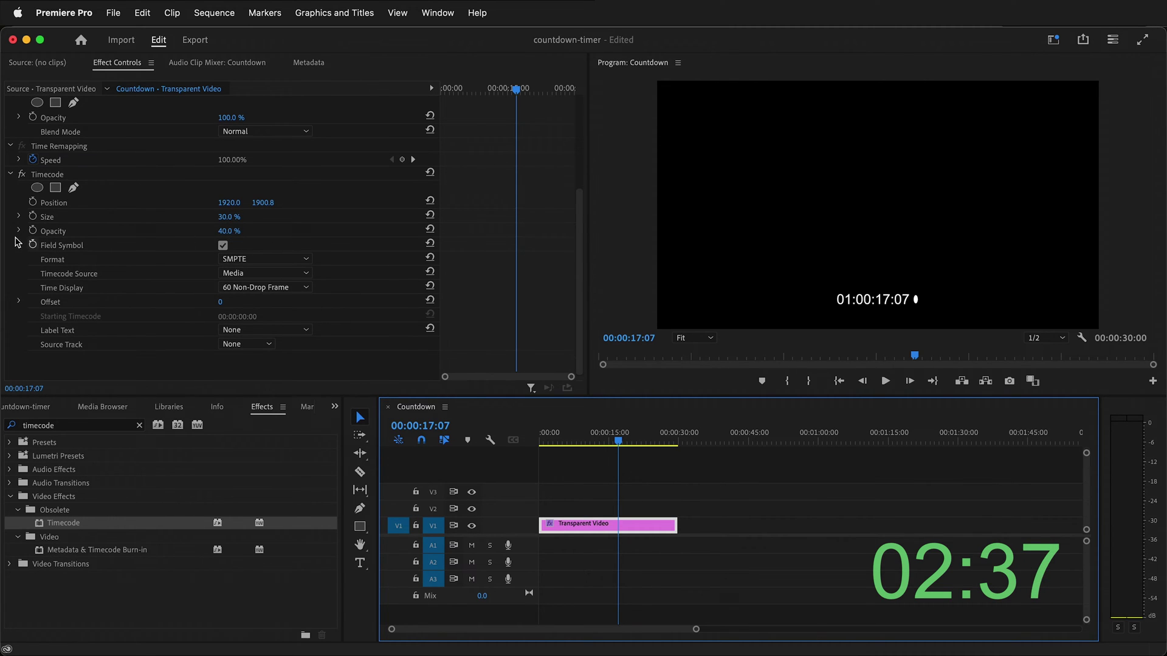
click(223, 245)
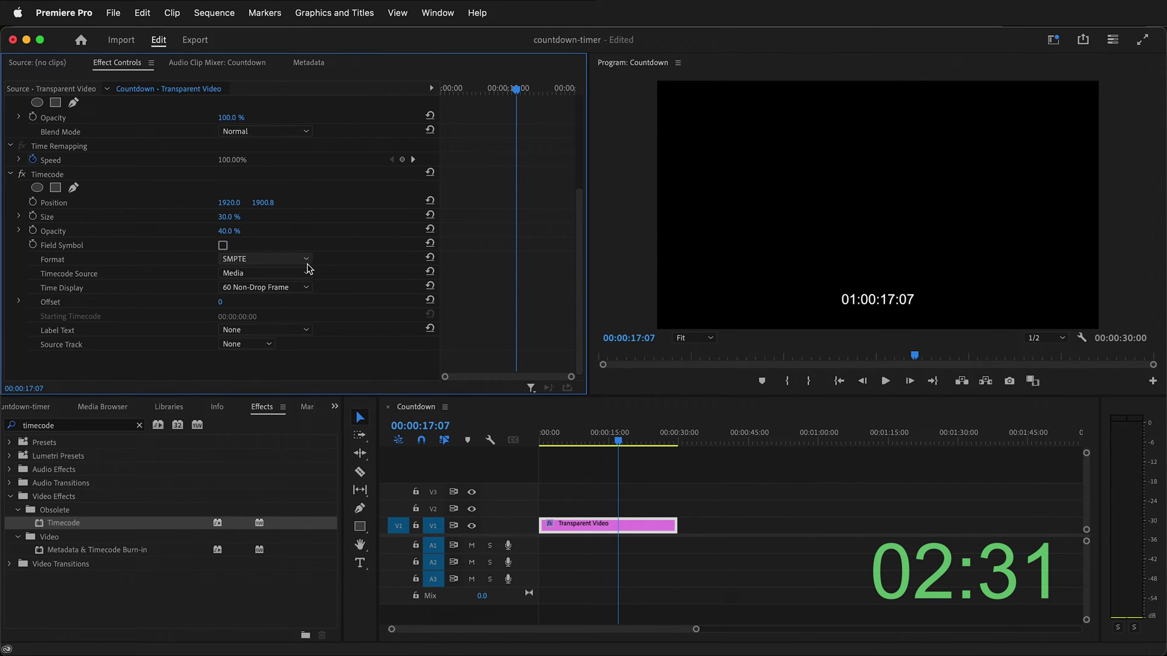
click(255, 274)
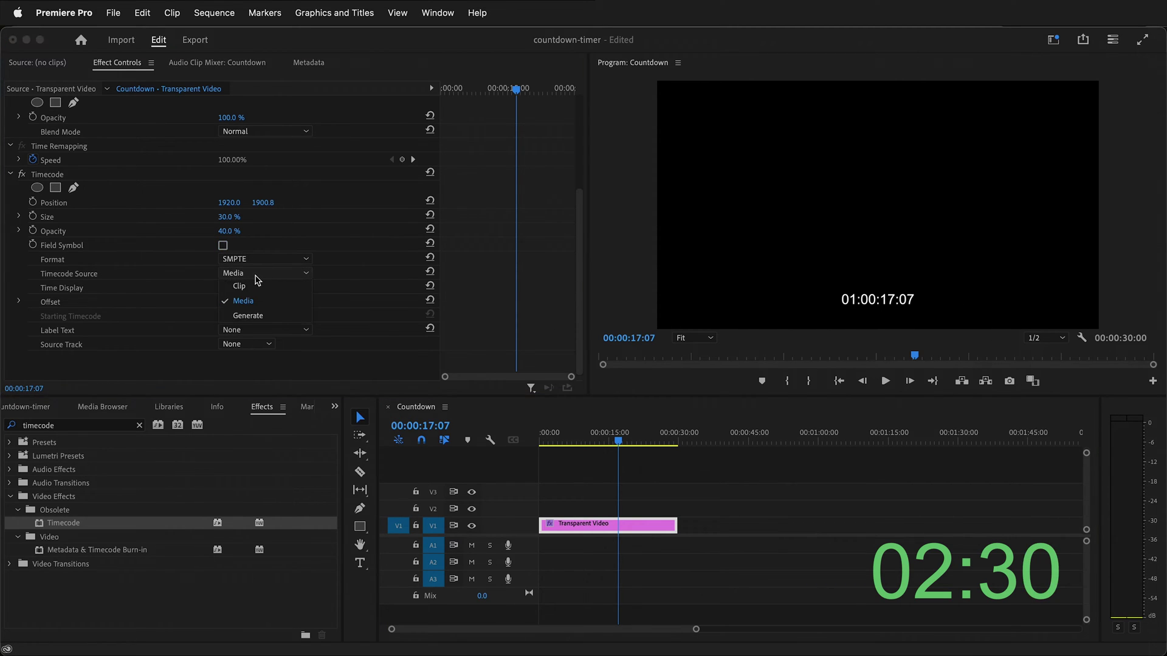
click(250, 315)
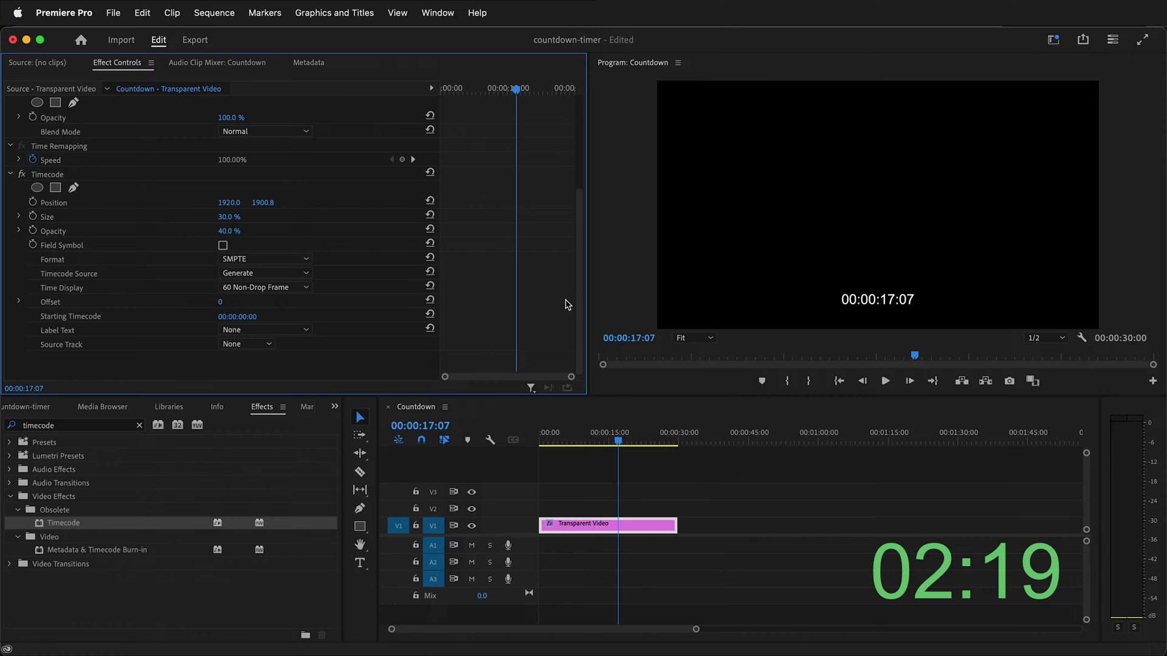
mouse_move(617, 438)
mouse_down()
mouse_move(521, 437)
mouse_move(679, 438)
mouse_move(613, 433)
mouse_up()
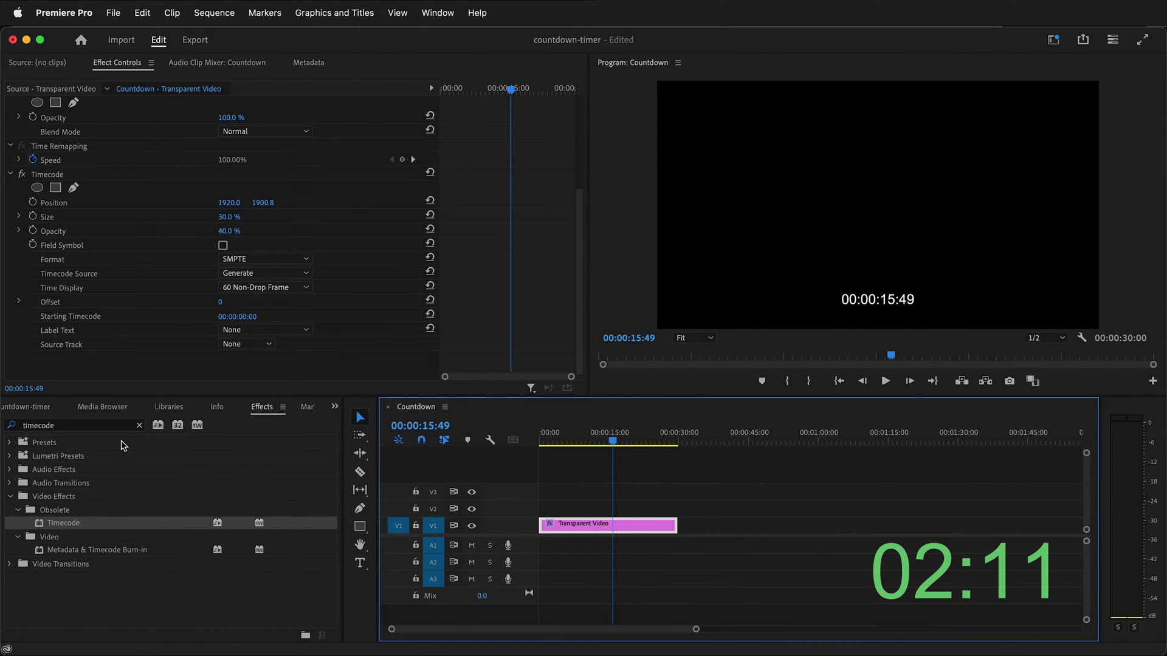
Search for 'crop' and apply the Crop effect to the Transparent Video clip
double_click(85, 426)
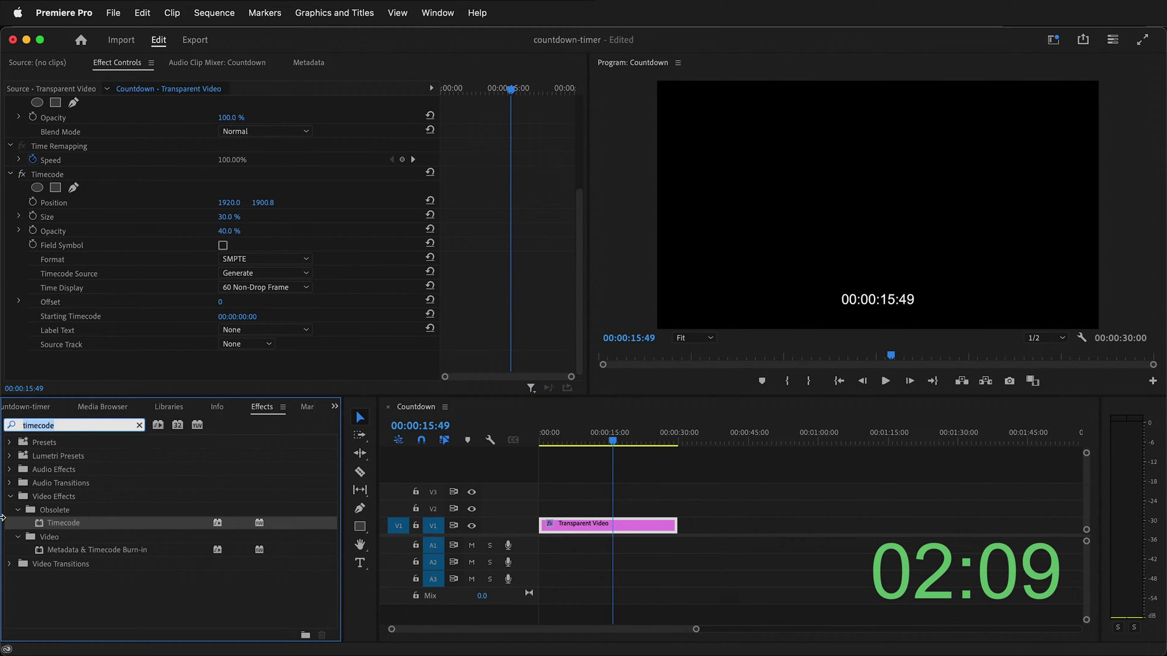
text(crop)
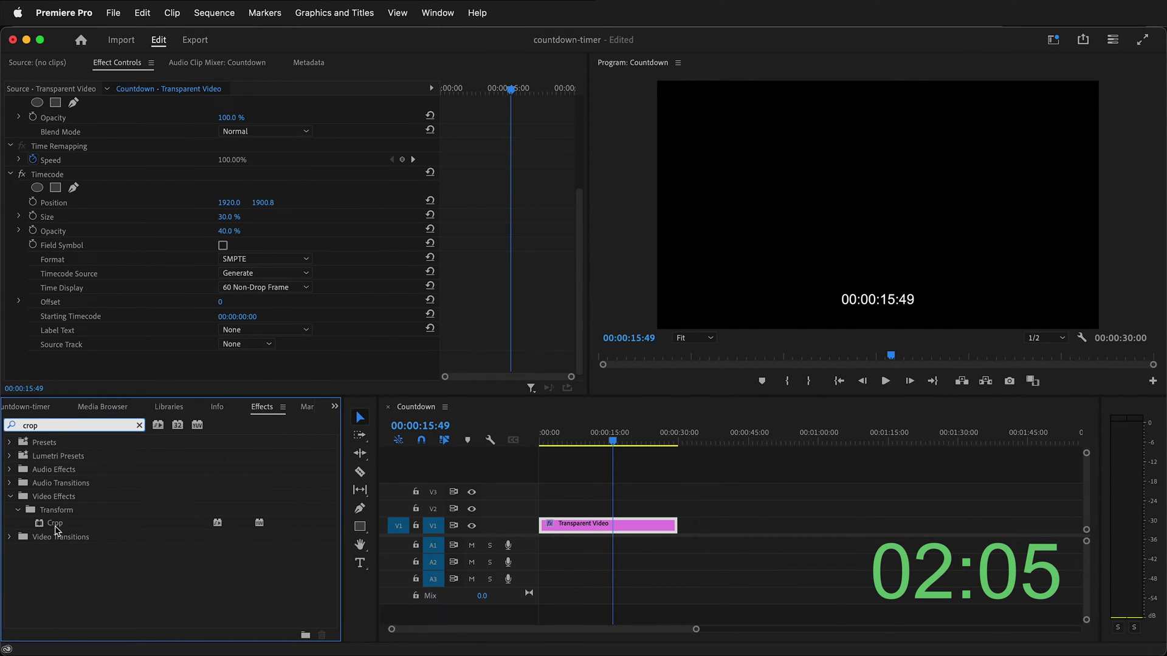
drag(55, 529, 617, 528)
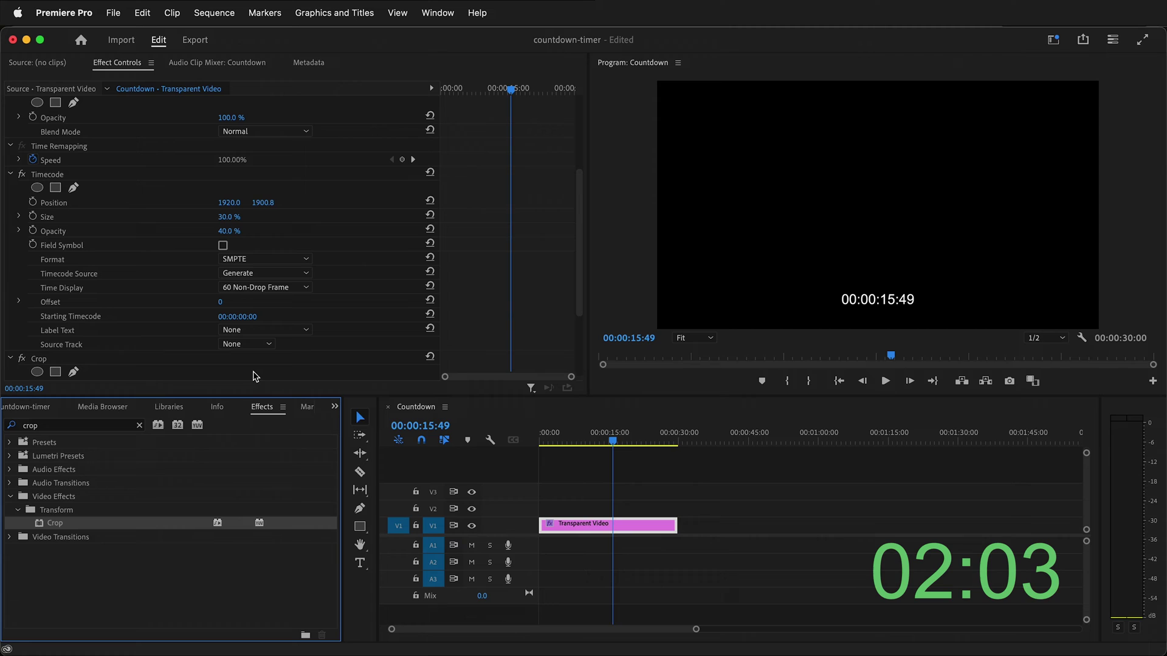
Set Crop Left and Right to 46% each and return the playhead to the start
scroll(243, 361, down, 5)
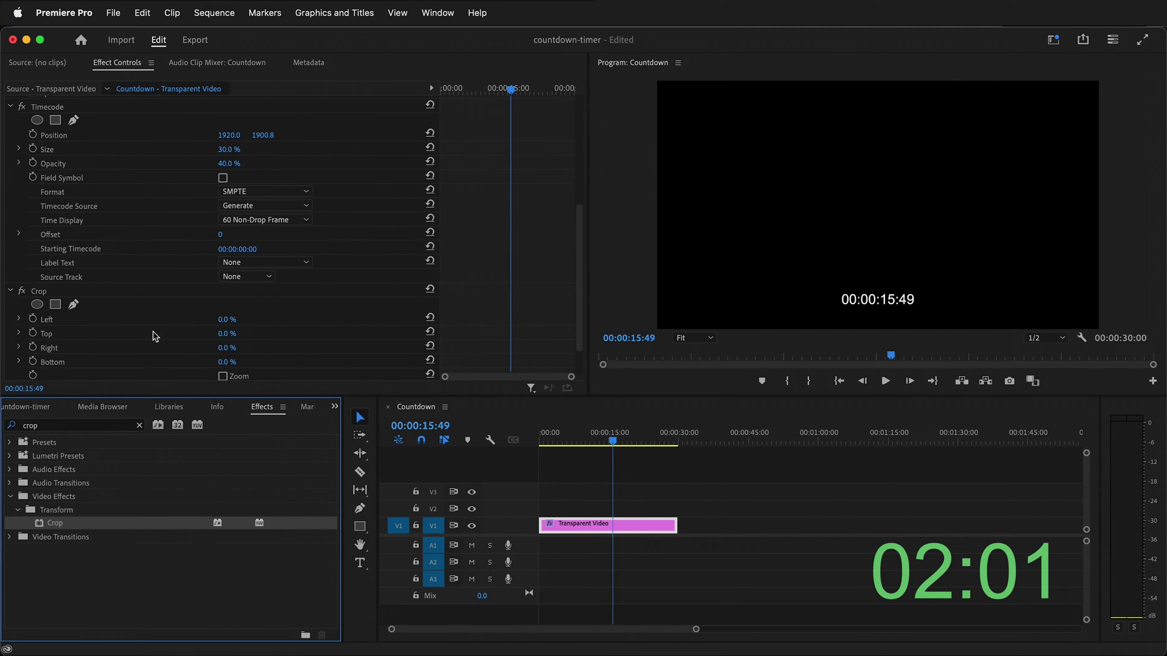
click(226, 320)
text(46)
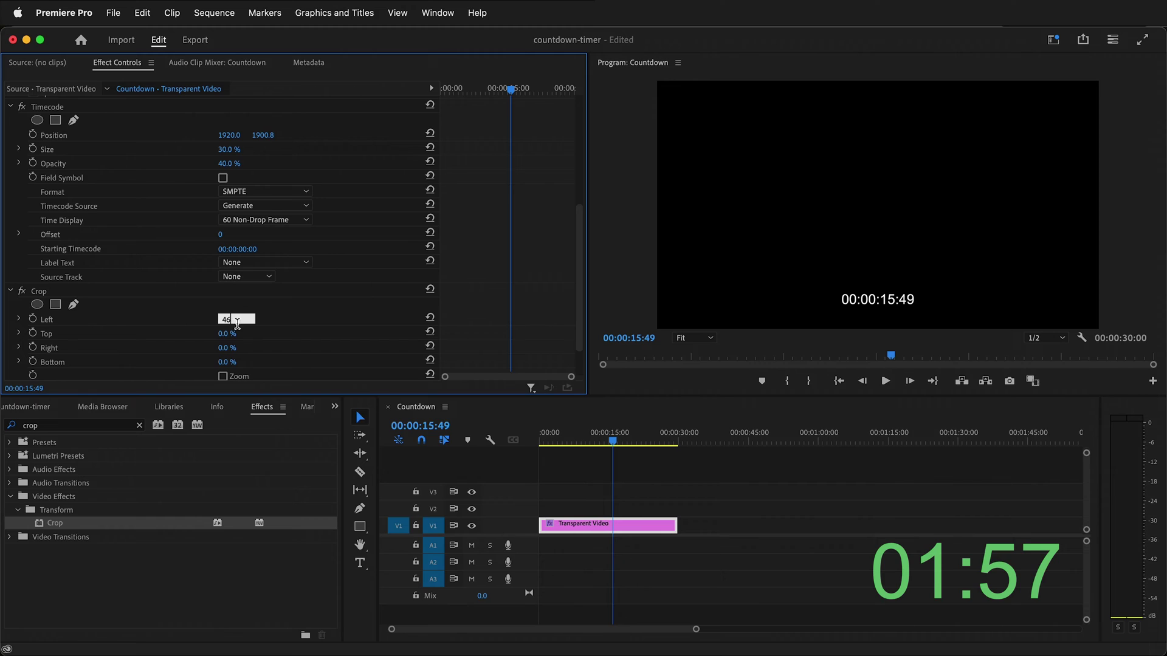
click(229, 349)
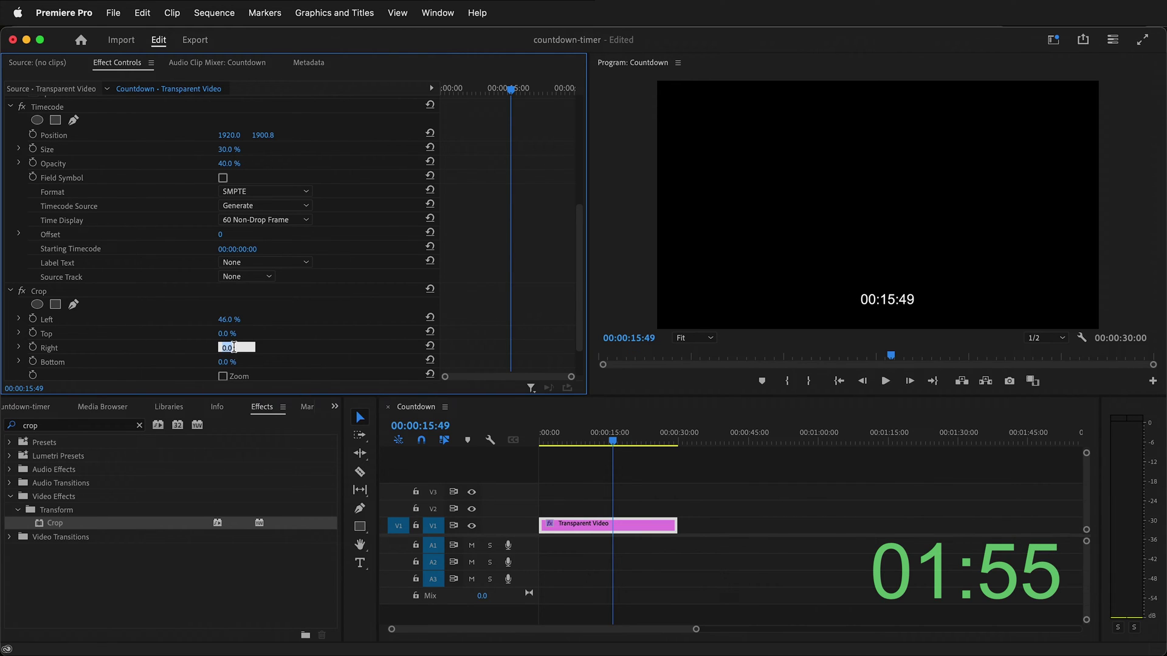
text(46)
key(Return)
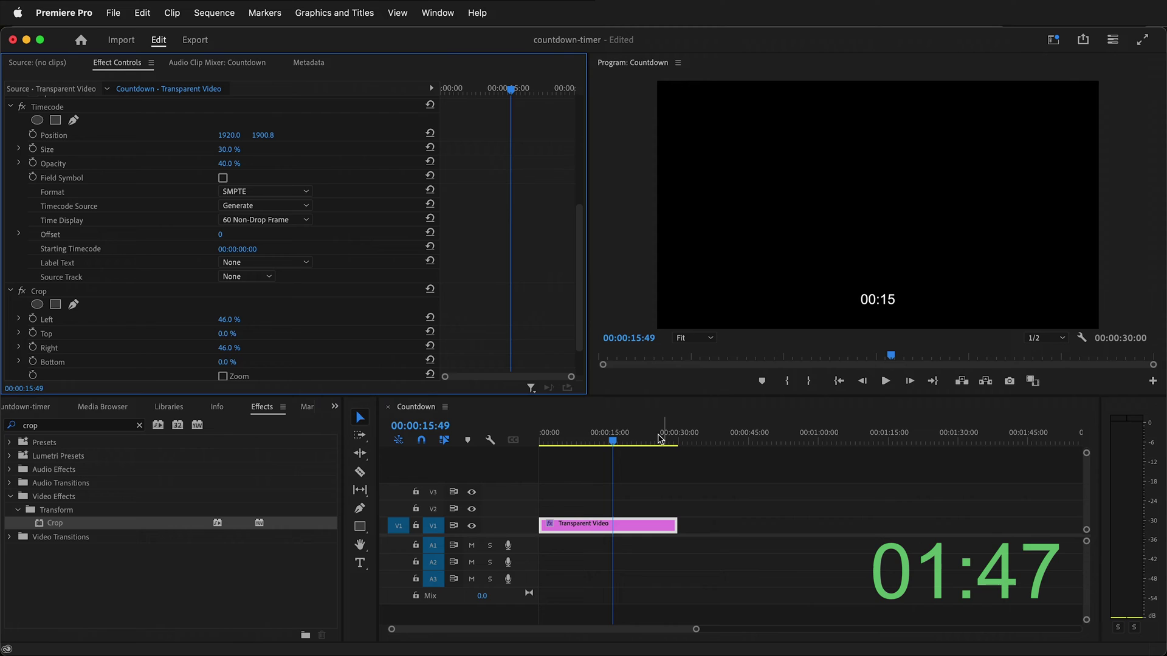
drag(611, 440, 557, 432)
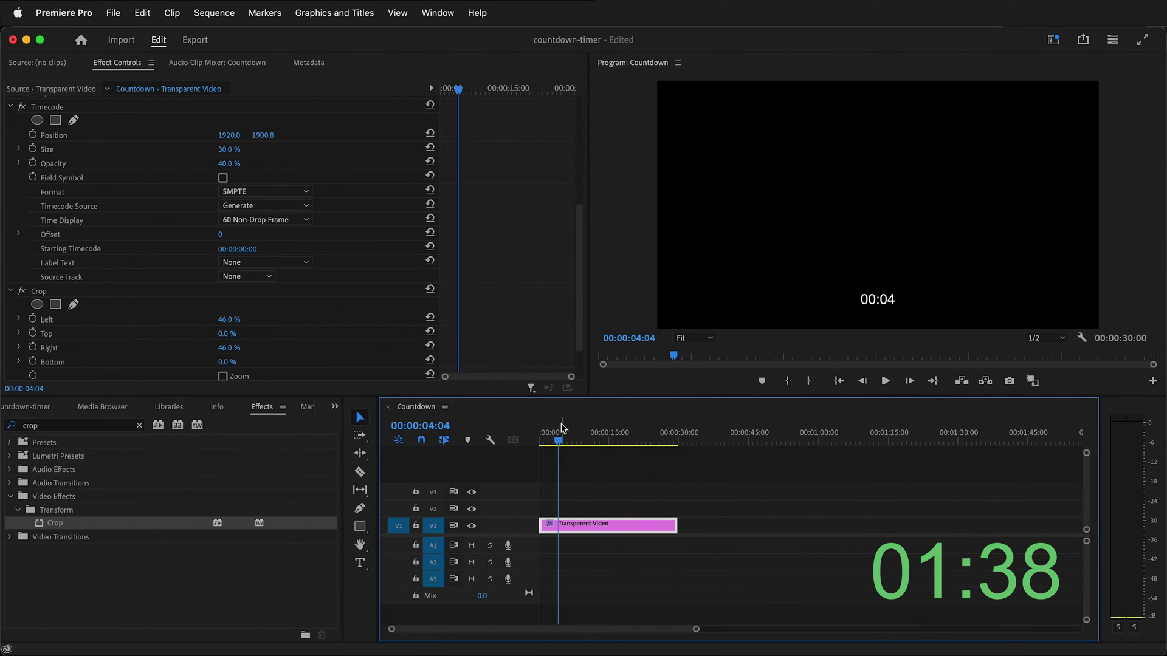
Nest the Transparent Video clip as Nested Sequence 02
right_click(602, 527)
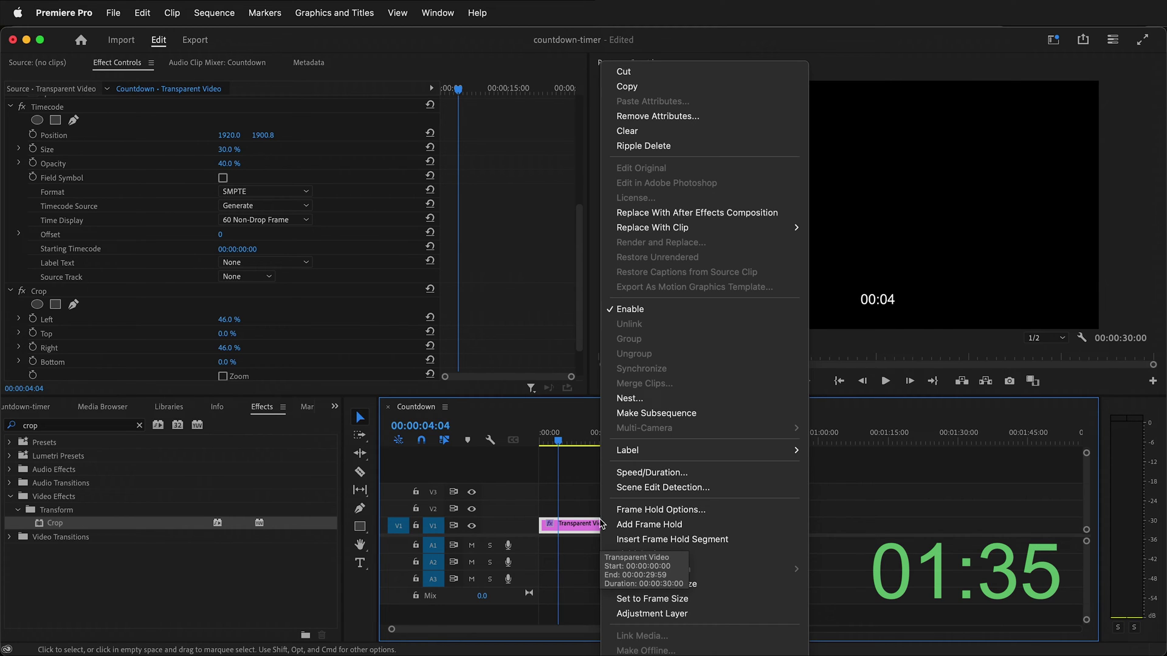
click(630, 398)
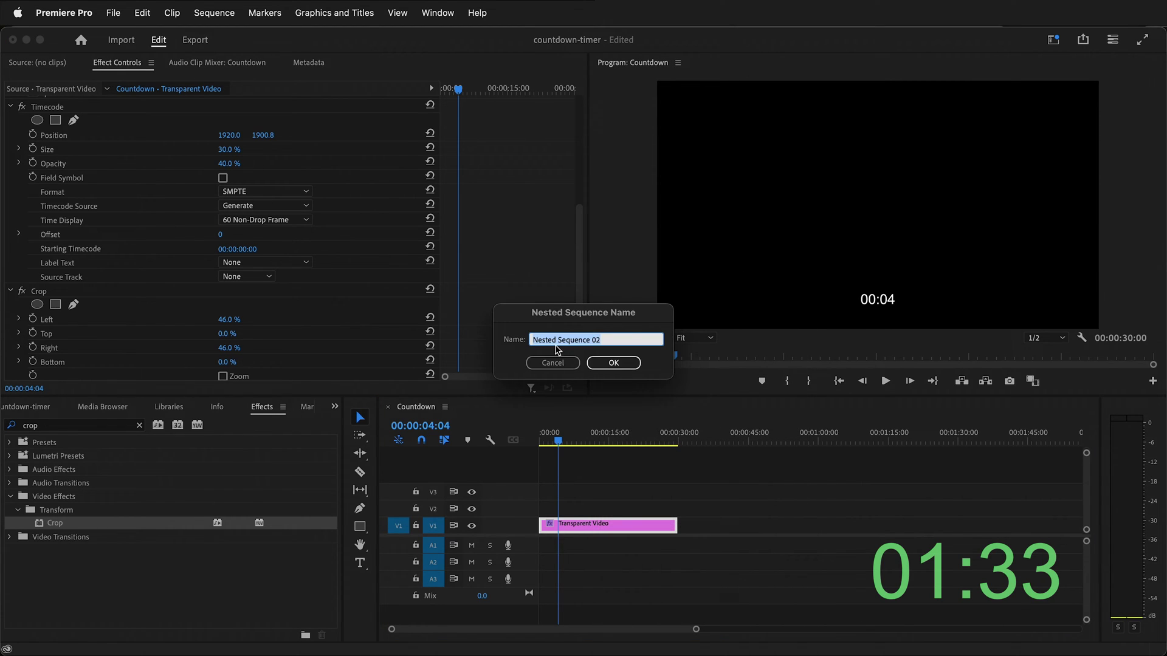
click(613, 363)
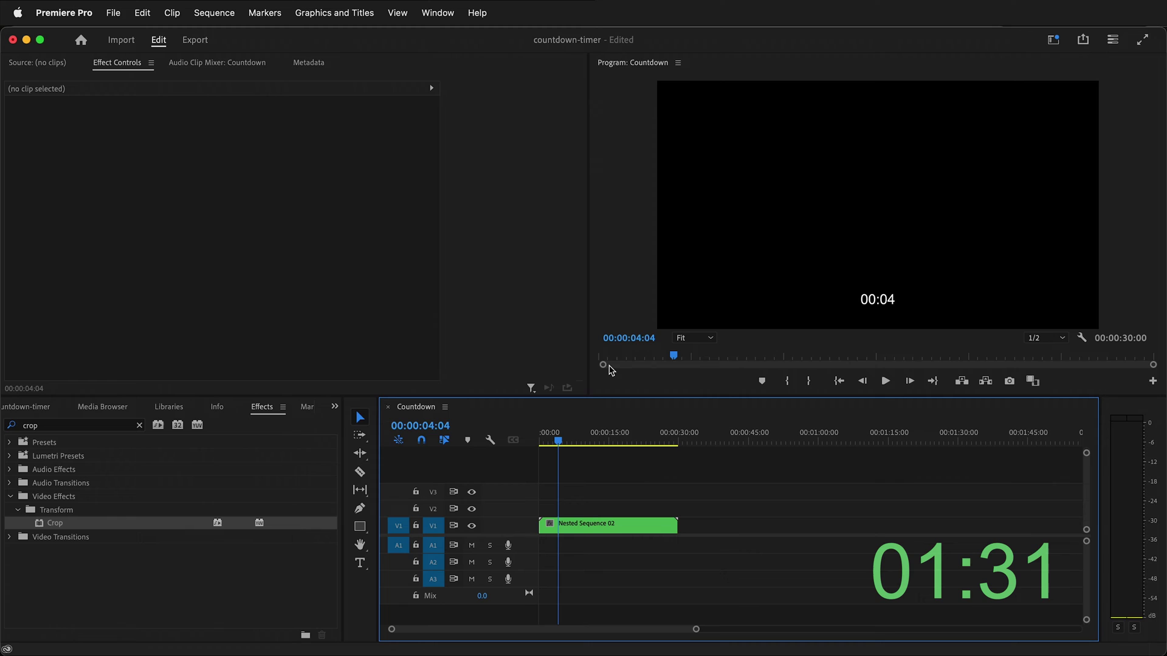
Set the nested clip's speed to -100% so it plays reversed, then scrub to preview the countdown
right_click(599, 524)
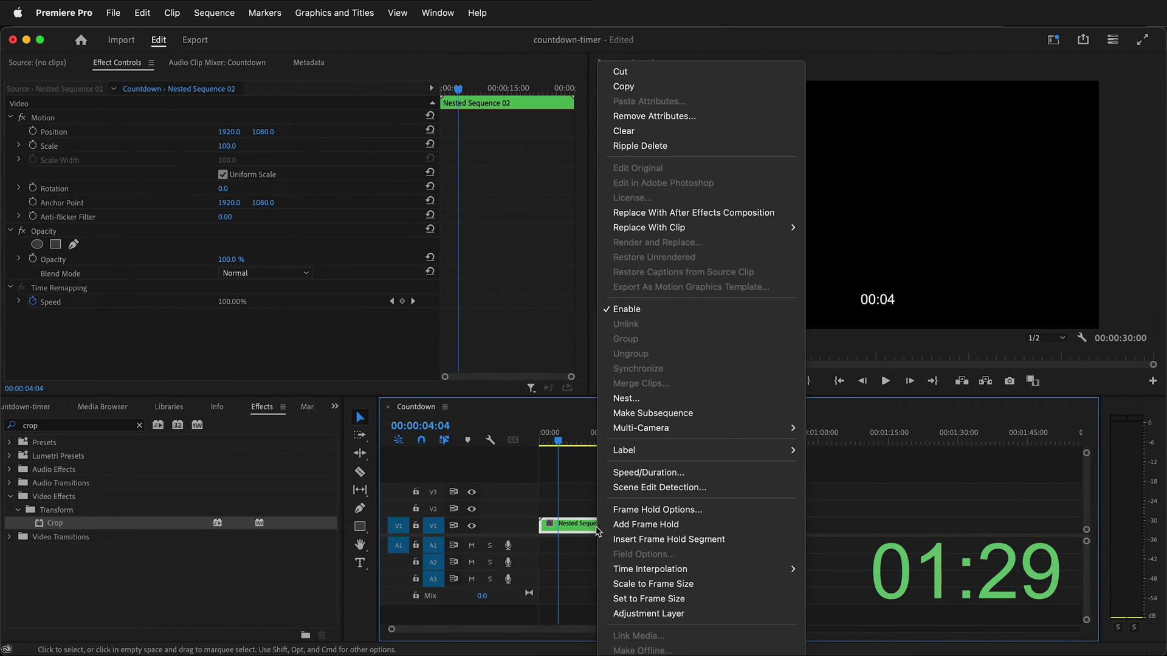
click(622, 473)
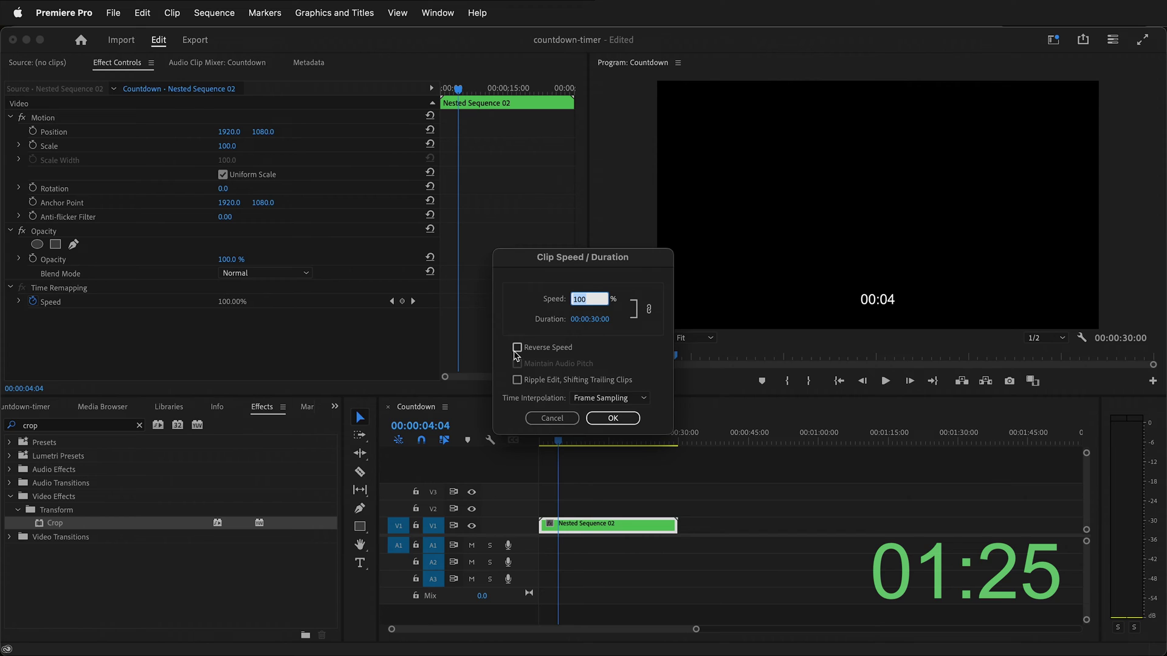
click(573, 299)
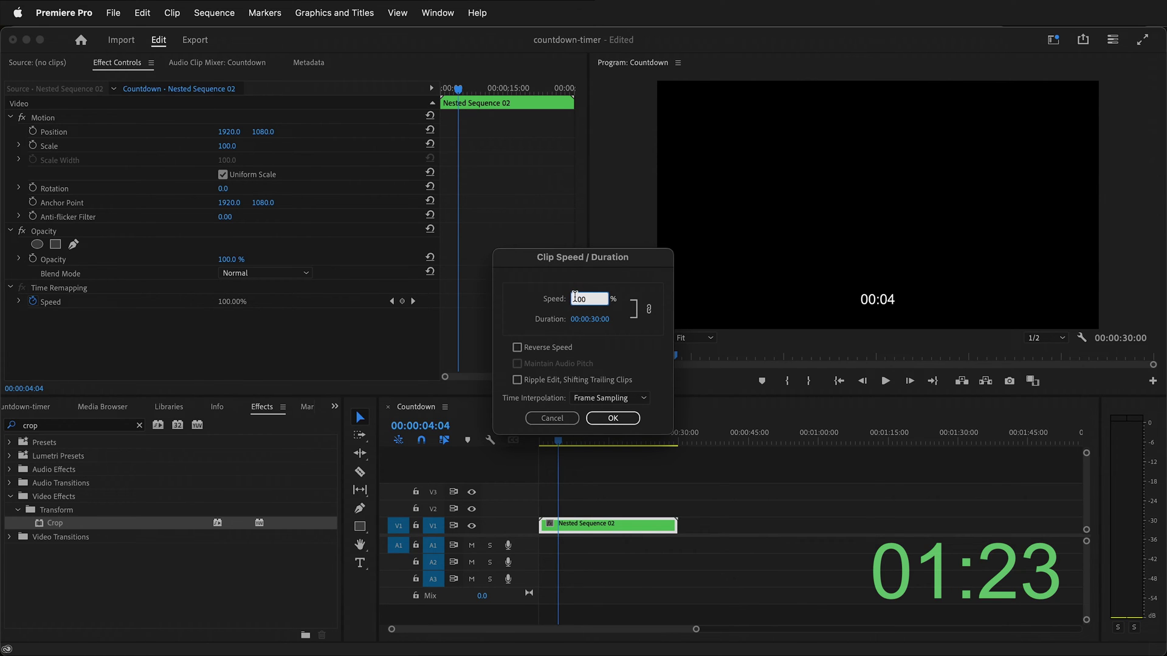
text(-)
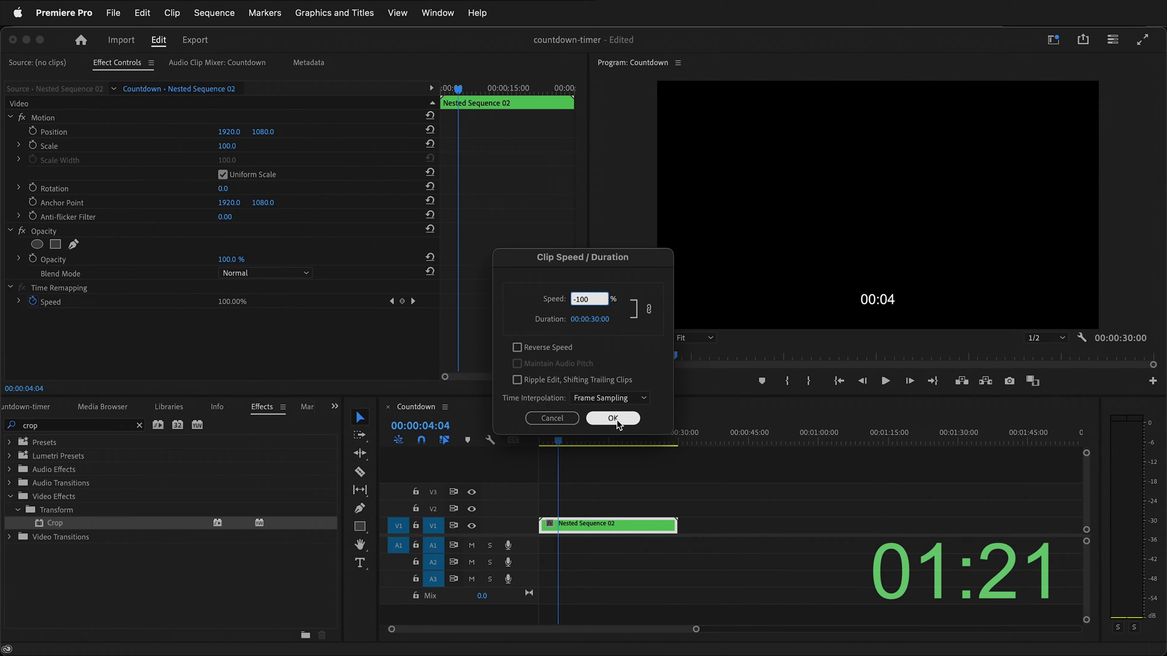
click(616, 419)
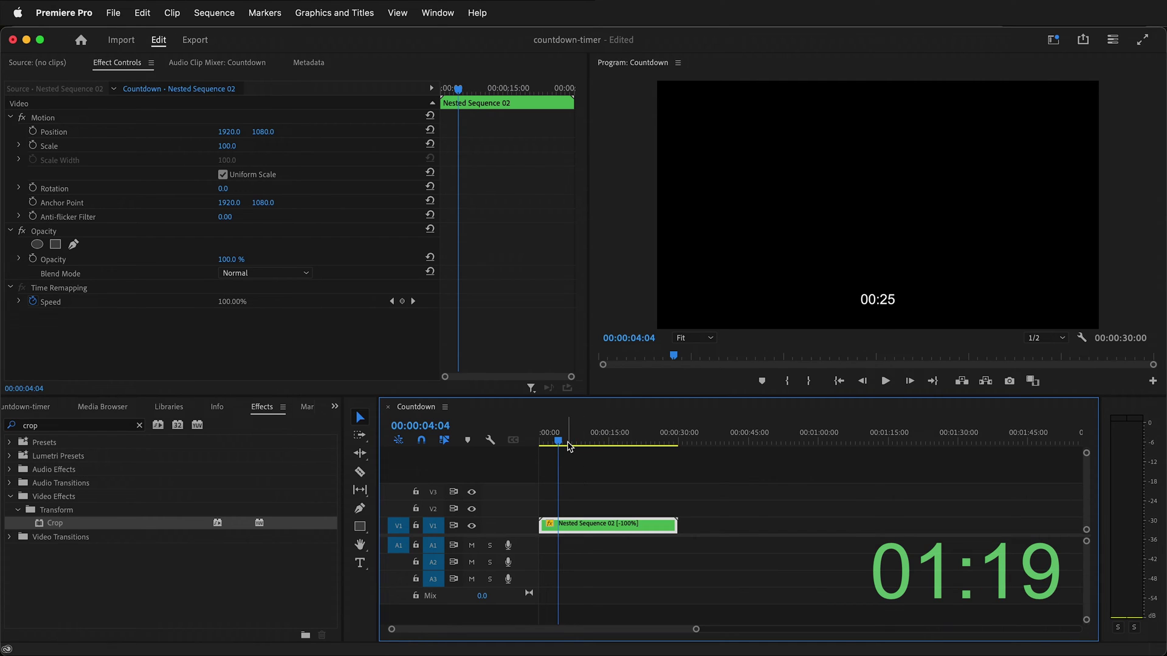
drag(555, 443, 516, 437)
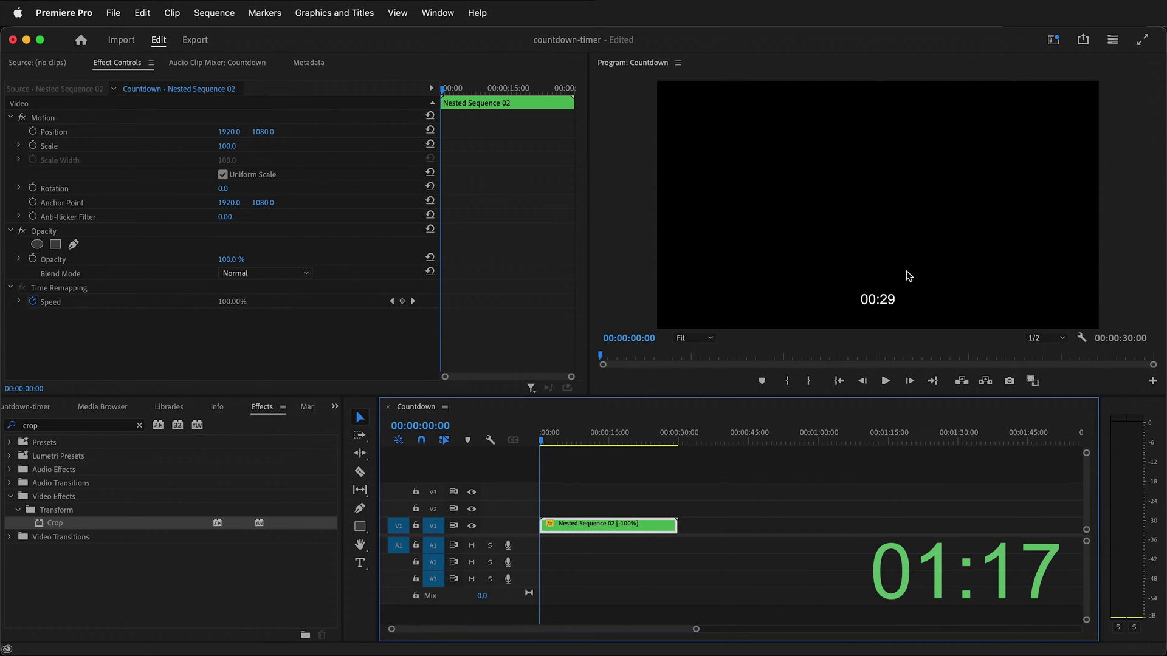
drag(540, 438, 494, 430)
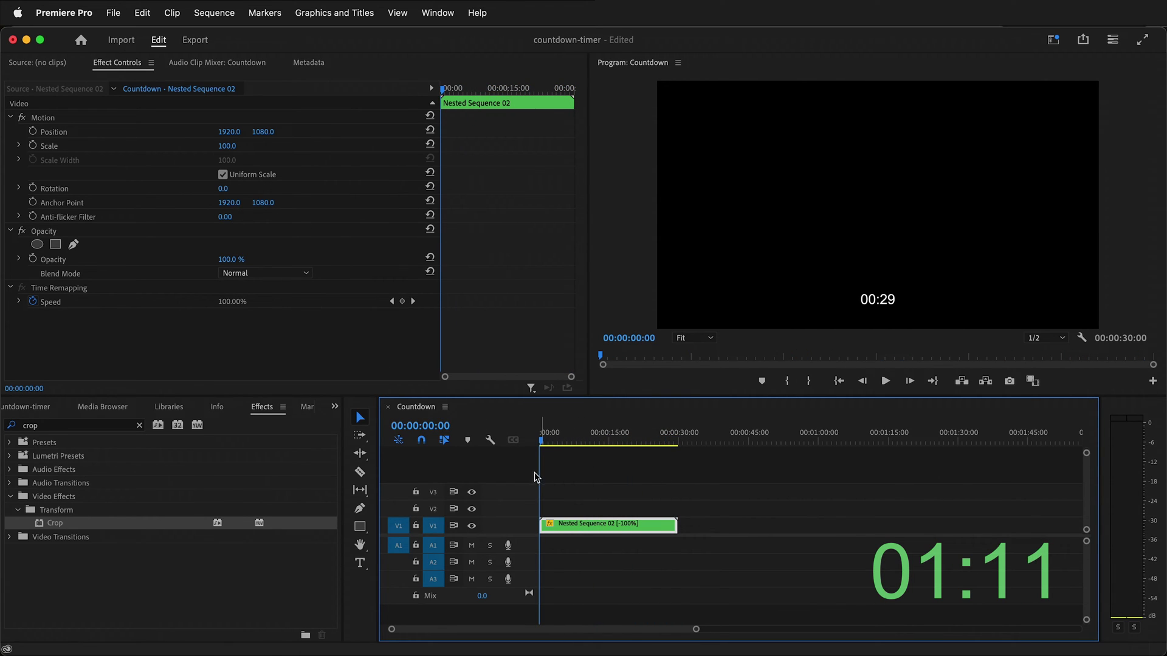
Inside Nested Sequence 02, extend the Transparent Video clip to end at 00:00:31:00
double_click(582, 535)
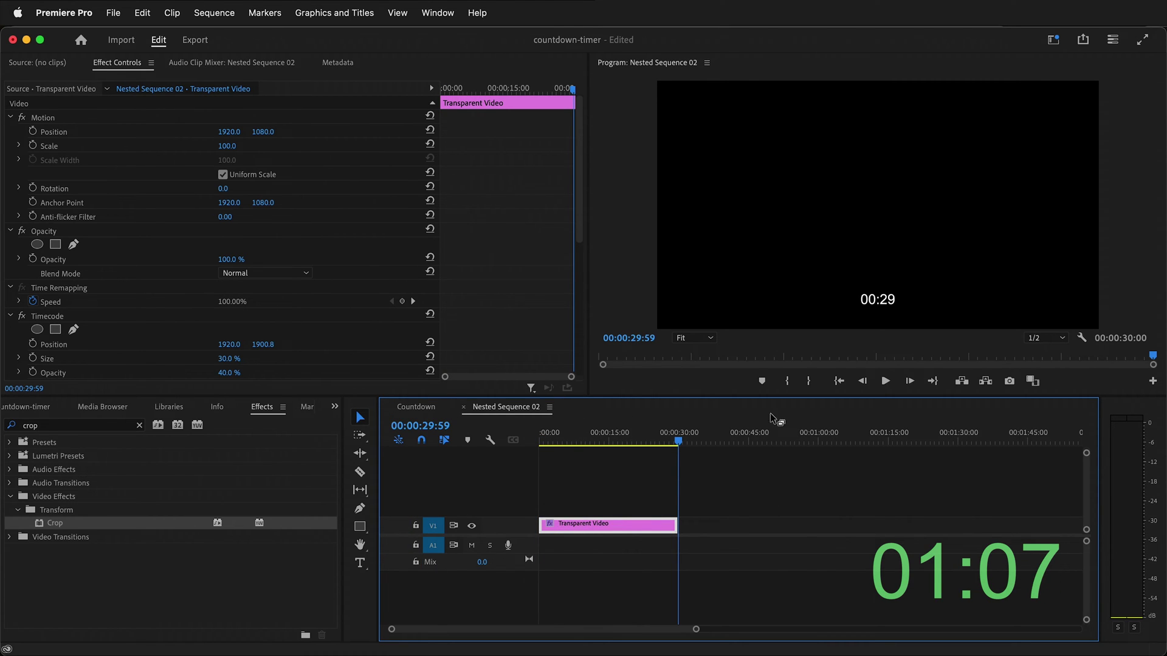
drag(679, 444, 678, 444)
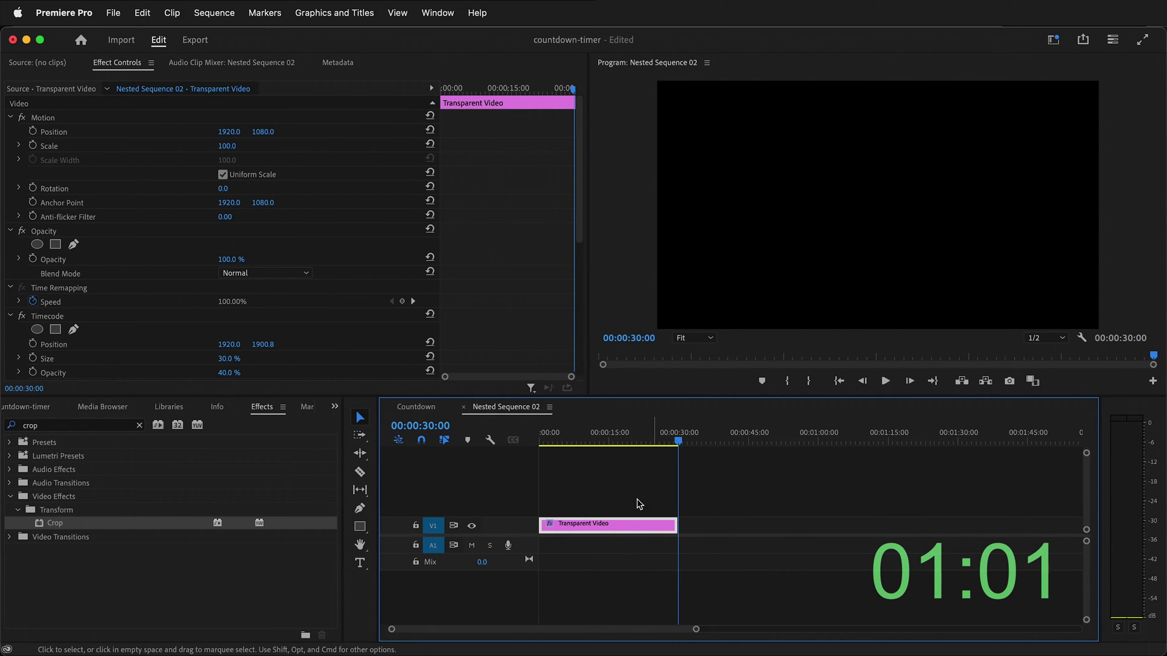
drag(697, 629, 644, 629)
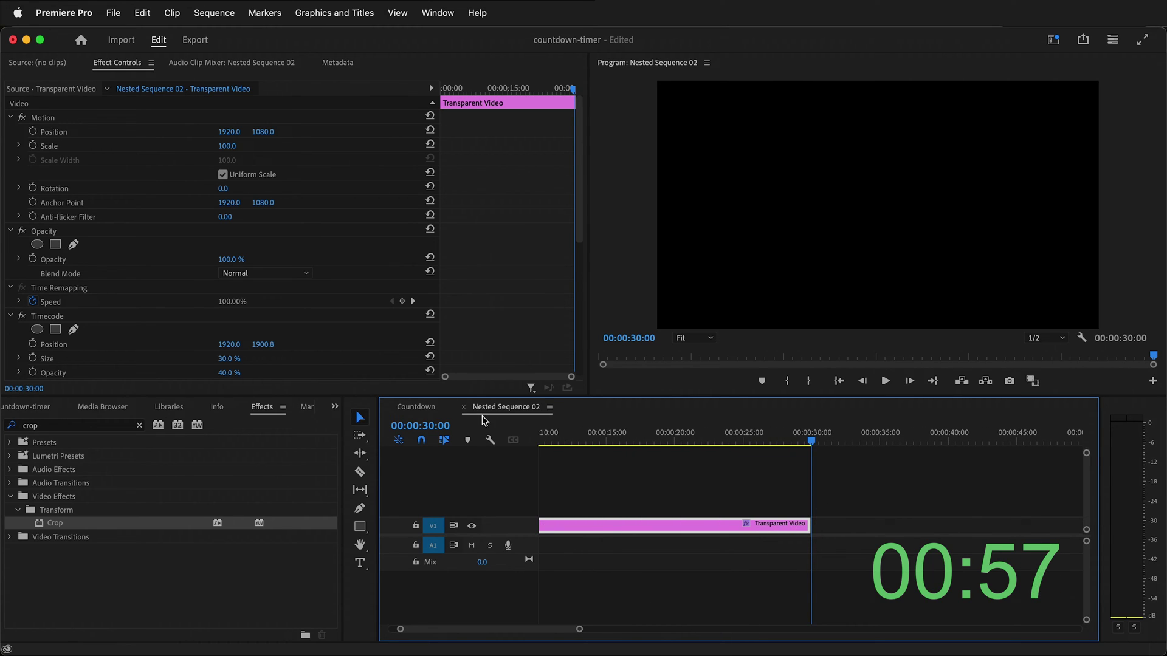
click(436, 424)
click(497, 421)
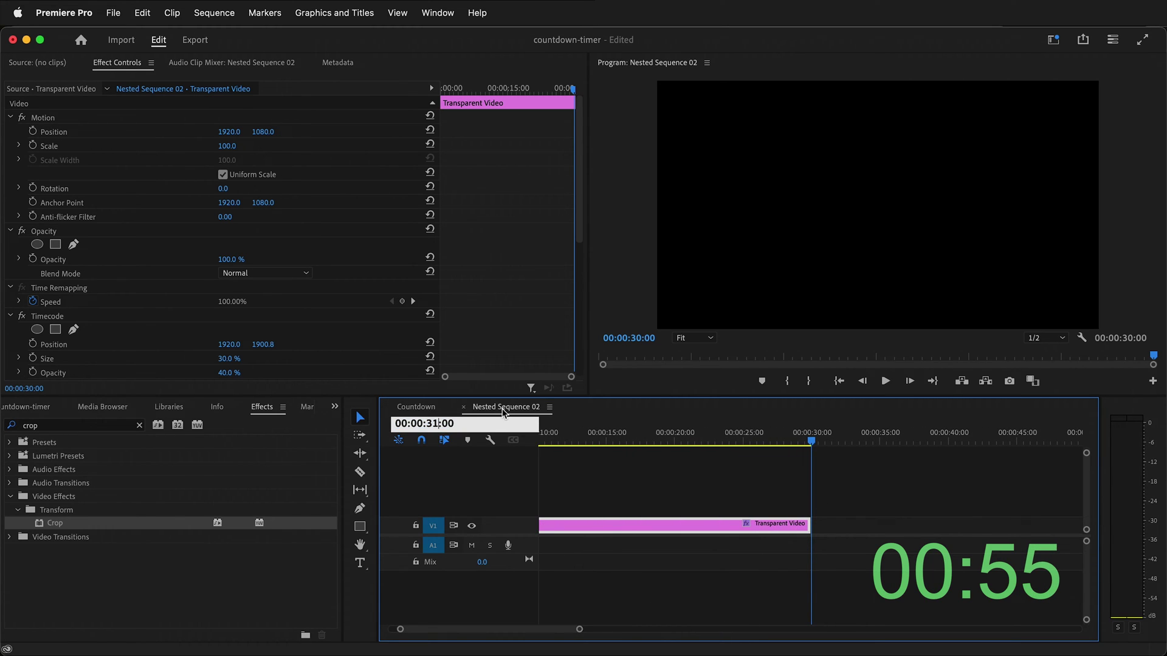
key(Return)
drag(809, 525, 824, 525)
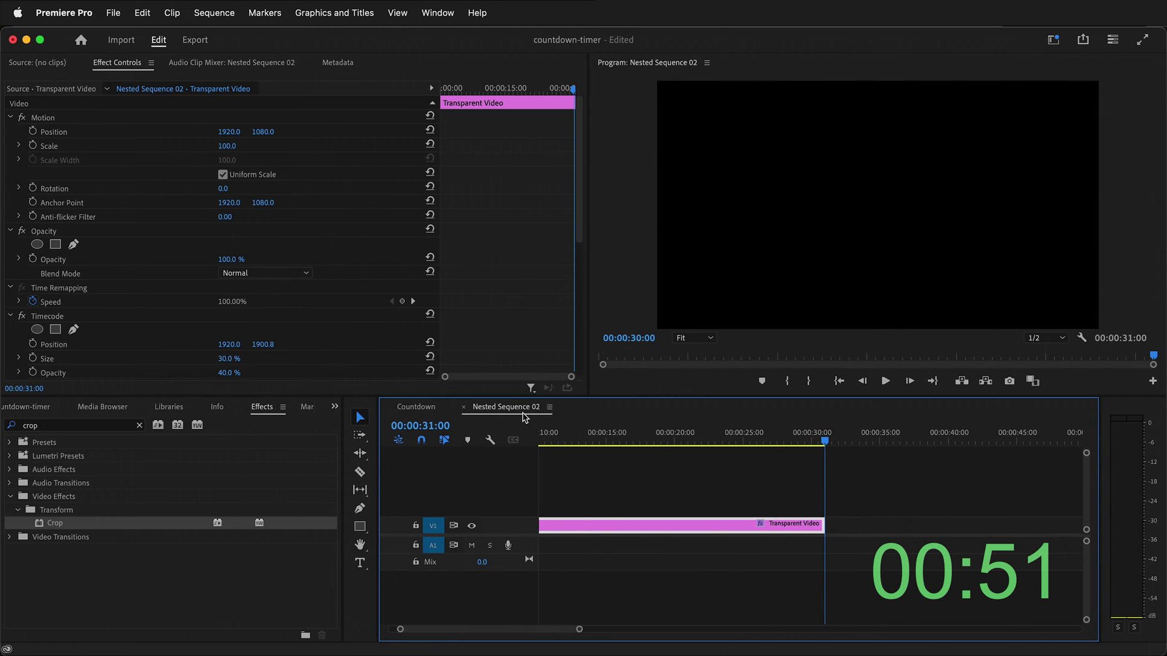
Back in Countdown, preview the countdown and move the Nested Sequence 02 clip from V1 to V2
click(428, 411)
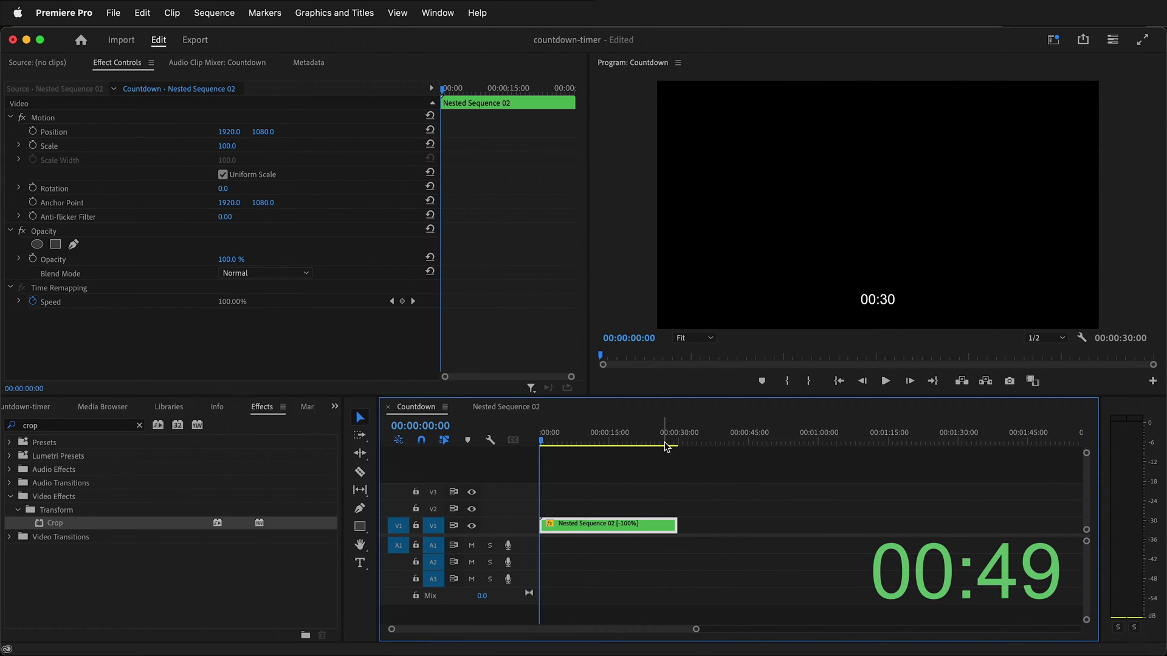
drag(664, 439, 469, 443)
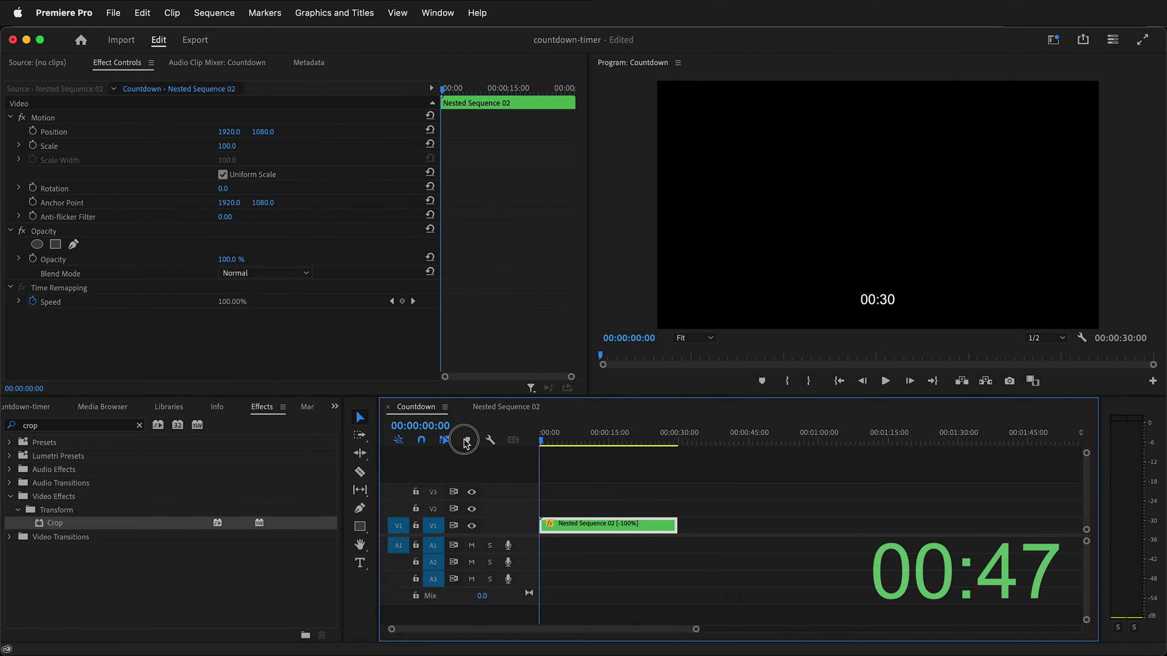
drag(580, 435, 528, 430)
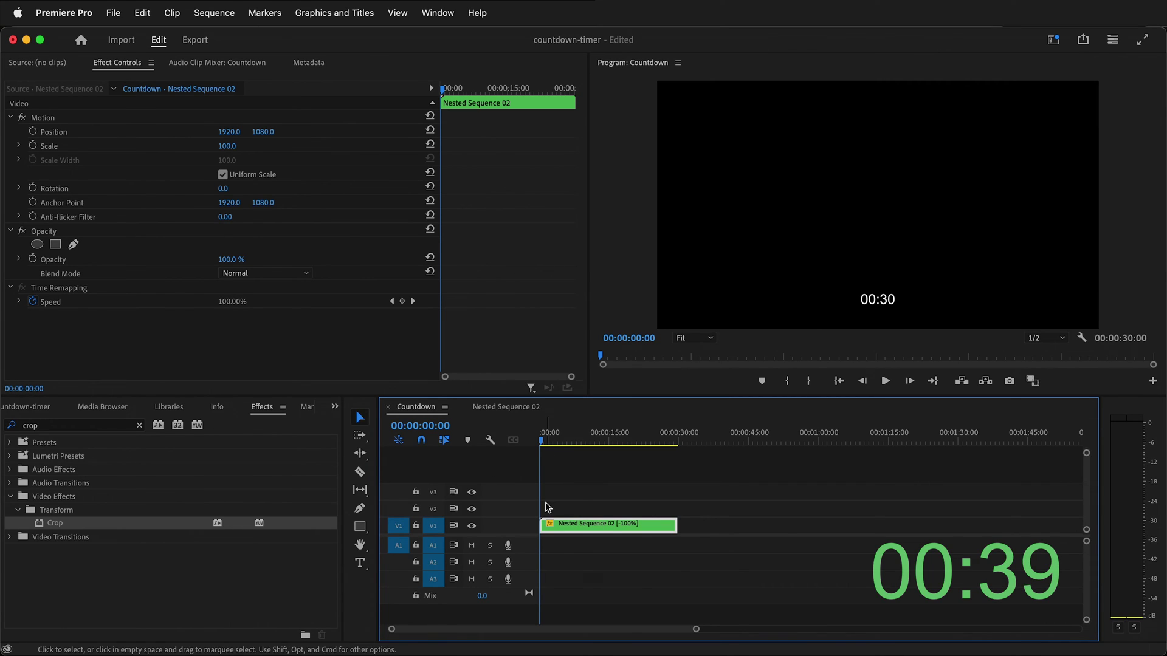
drag(603, 525, 568, 509)
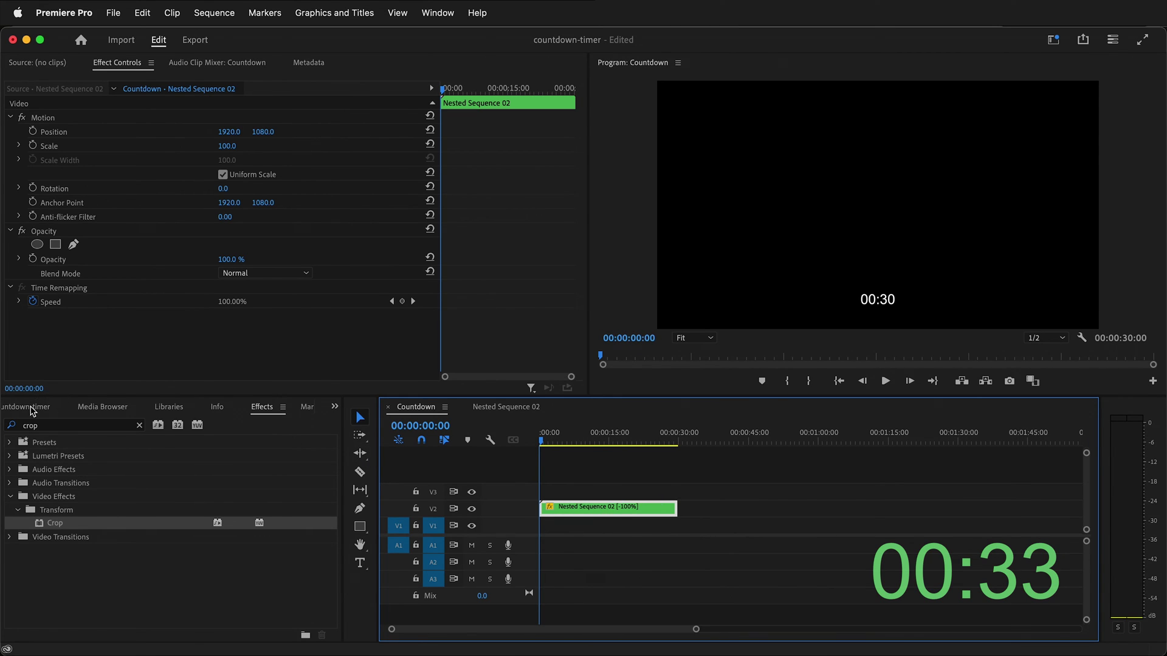
Place train.mp4 on V1 at the sequence start and select the V2 countdown clip
click(28, 407)
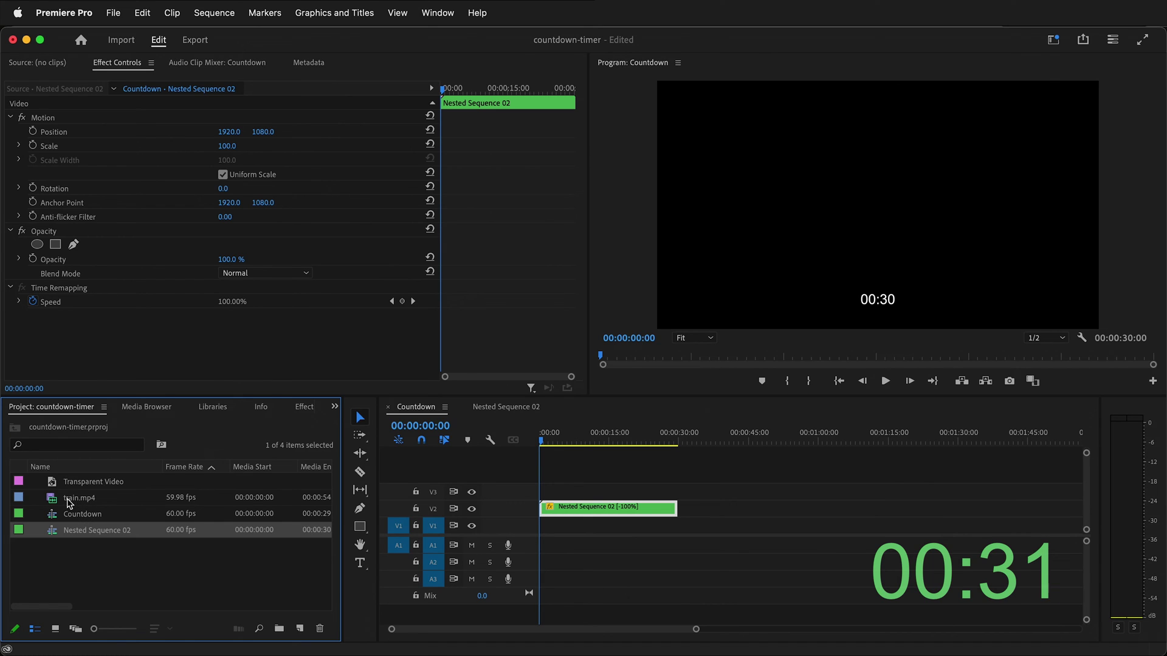
drag(68, 501, 547, 523)
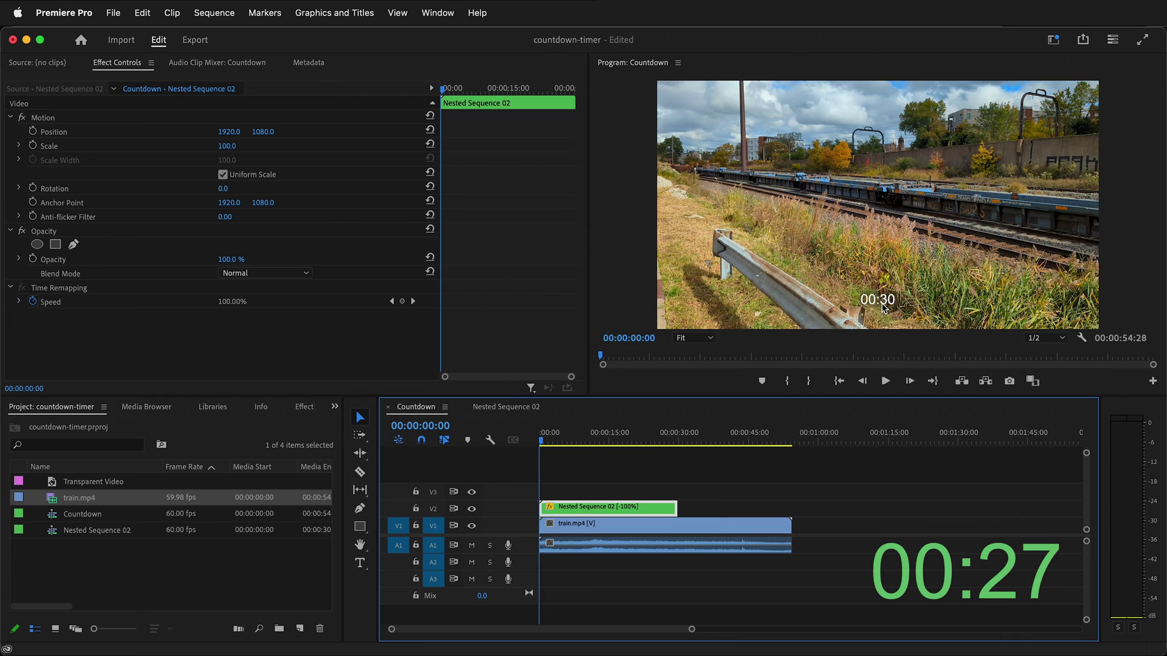
click(891, 297)
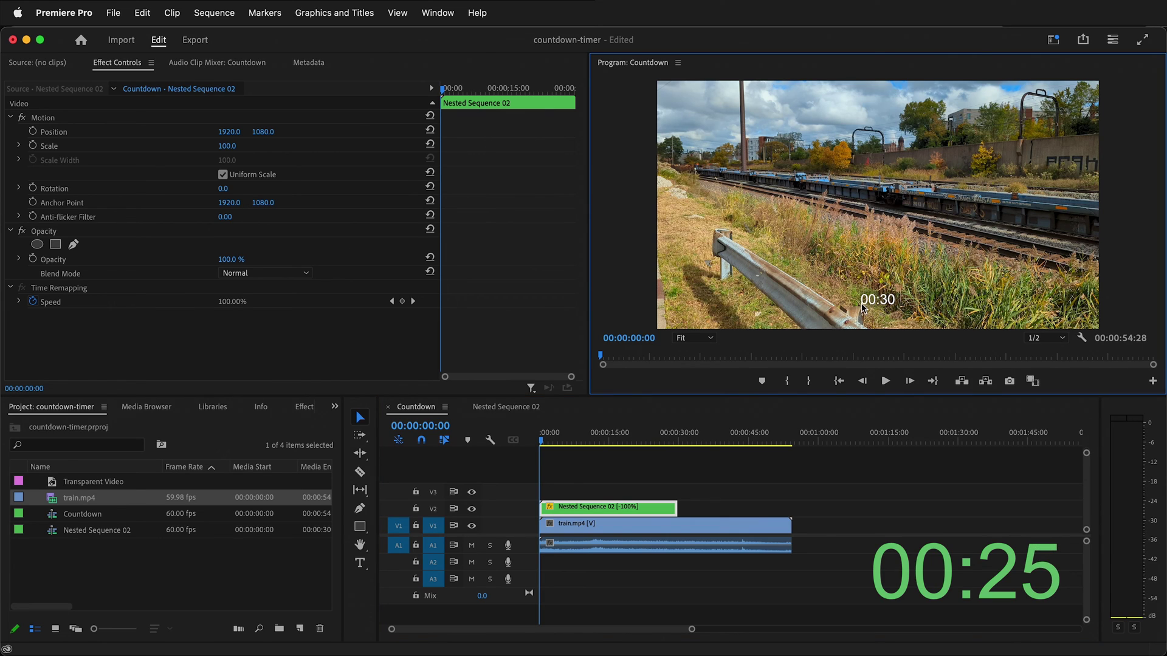
click(604, 505)
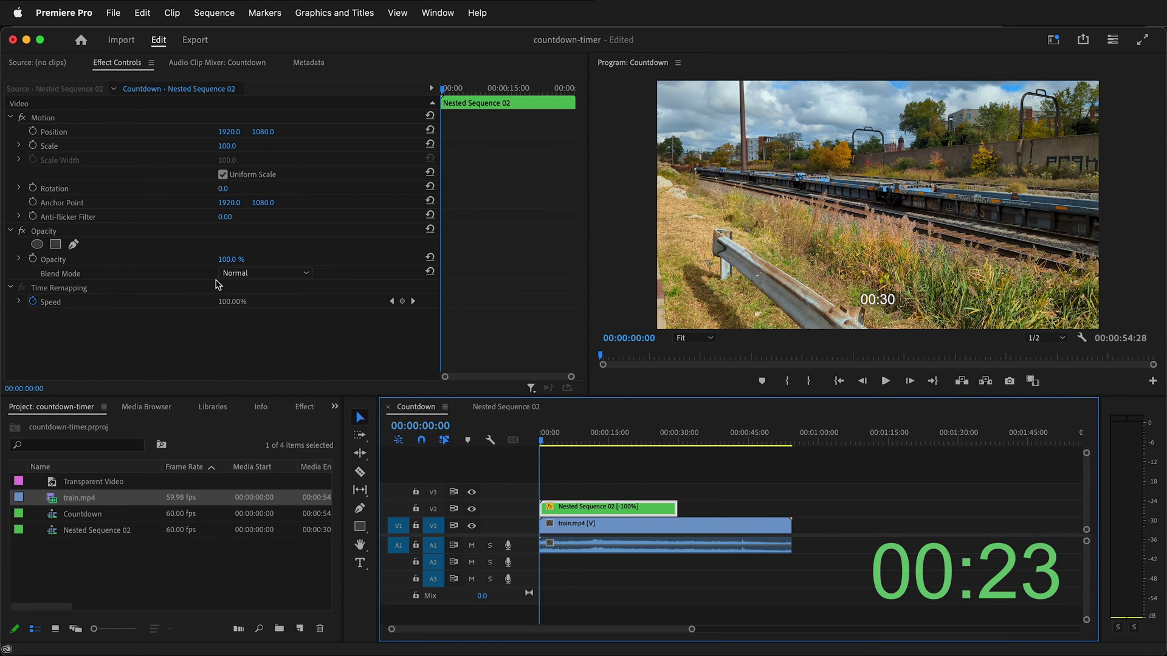
Give the countdown Screen blend mode, Scale 162 and Position Y 233, then preview the composite
click(292, 273)
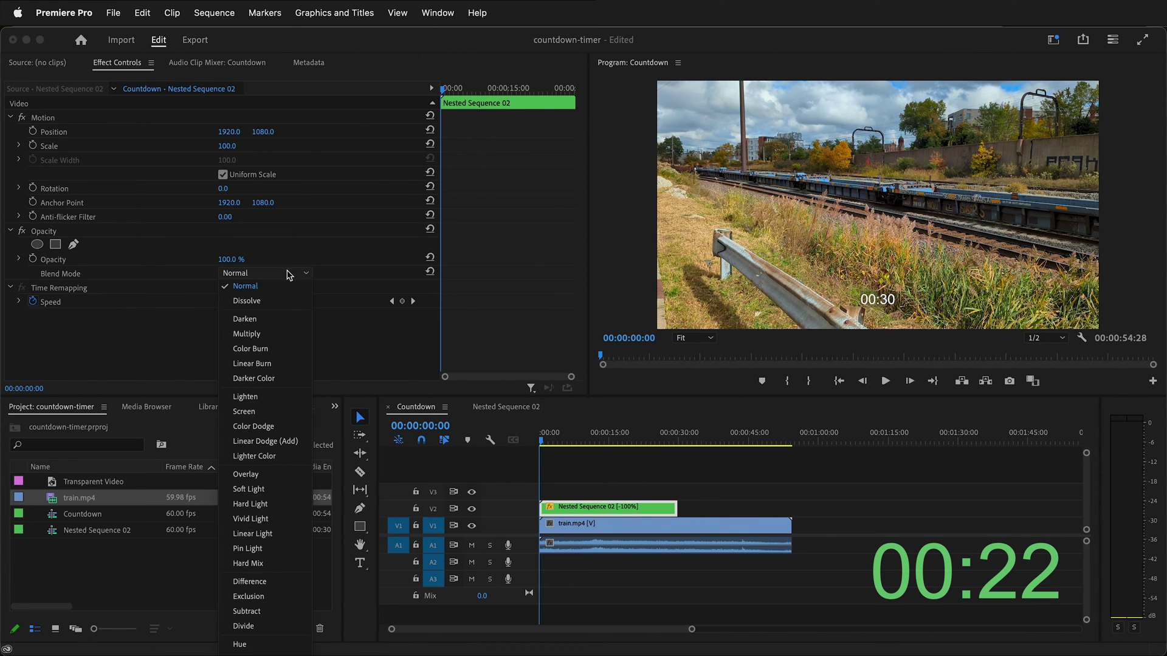
click(267, 411)
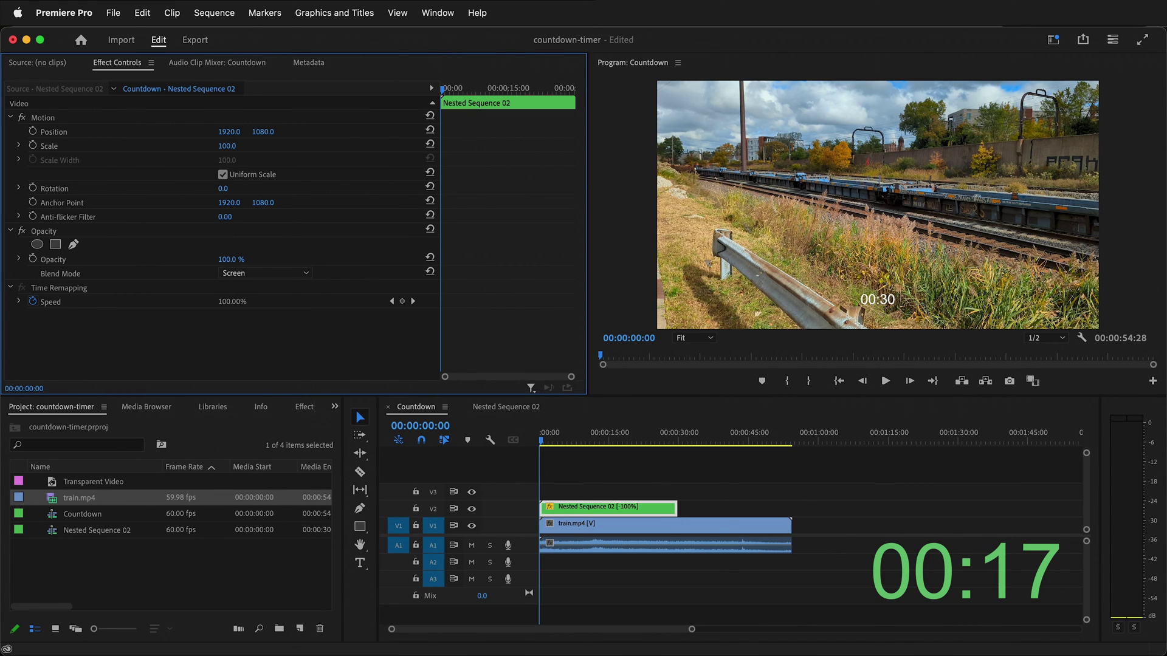
drag(227, 146, 404, 131)
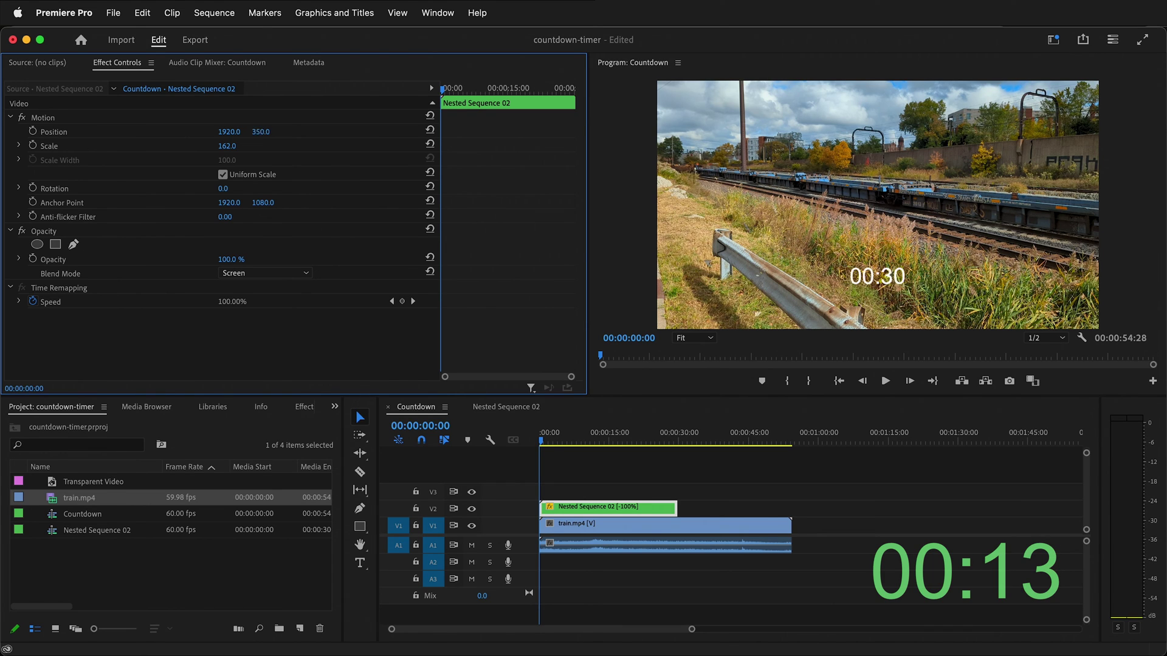
drag(261, 131, 189, 131)
mouse_move(541, 437)
mouse_down()
mouse_move(595, 443)
mouse_move(539, 443)
mouse_up()
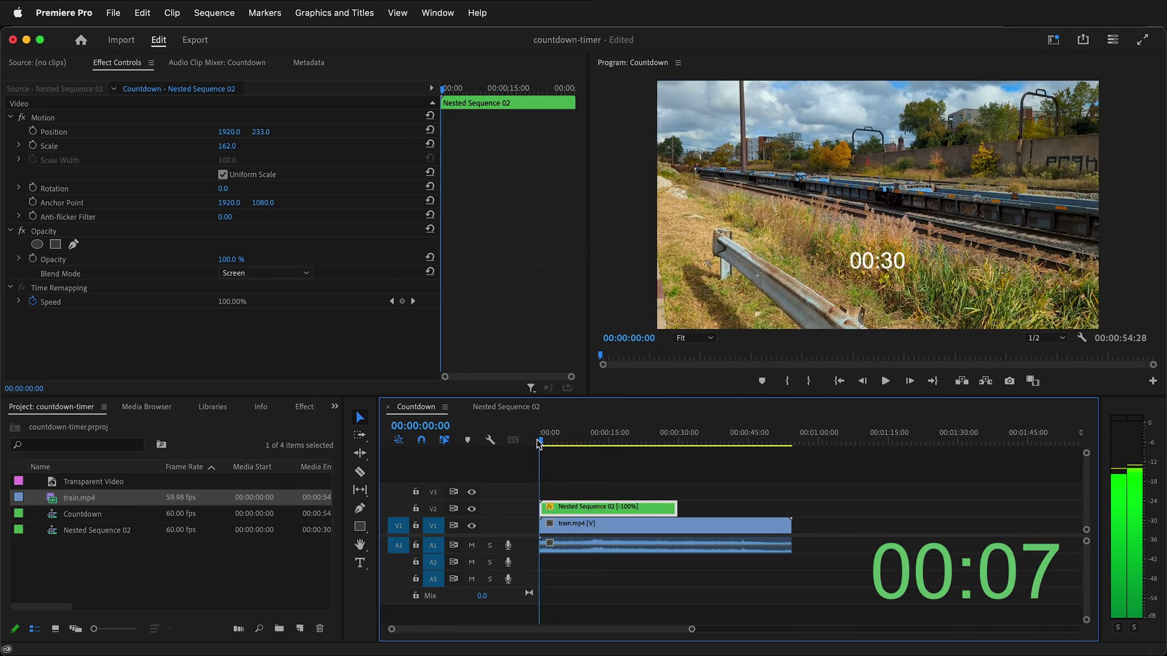